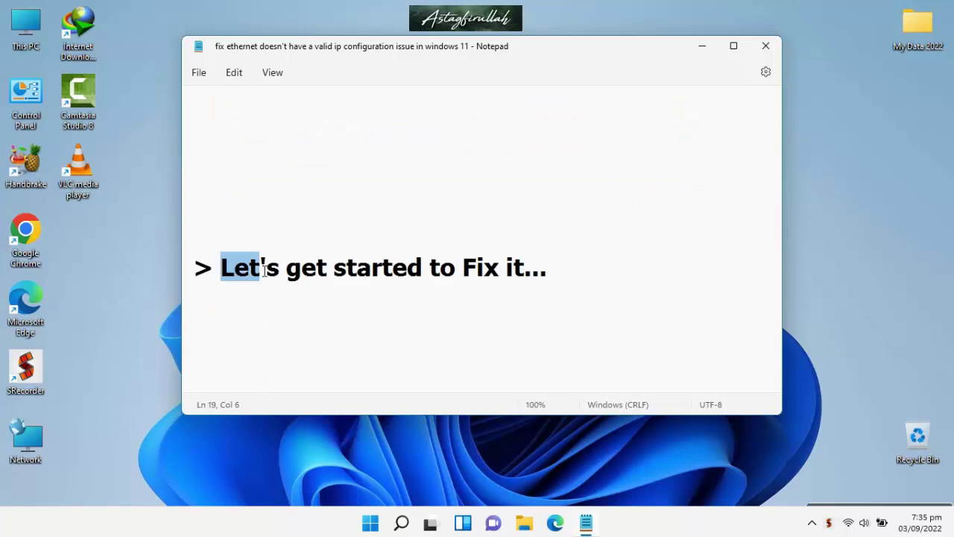
Read the notes on Fix 1, restarting the modem/router, and Fix 2, flushing the old network configuration.
scroll(559, 269, "down", 5)
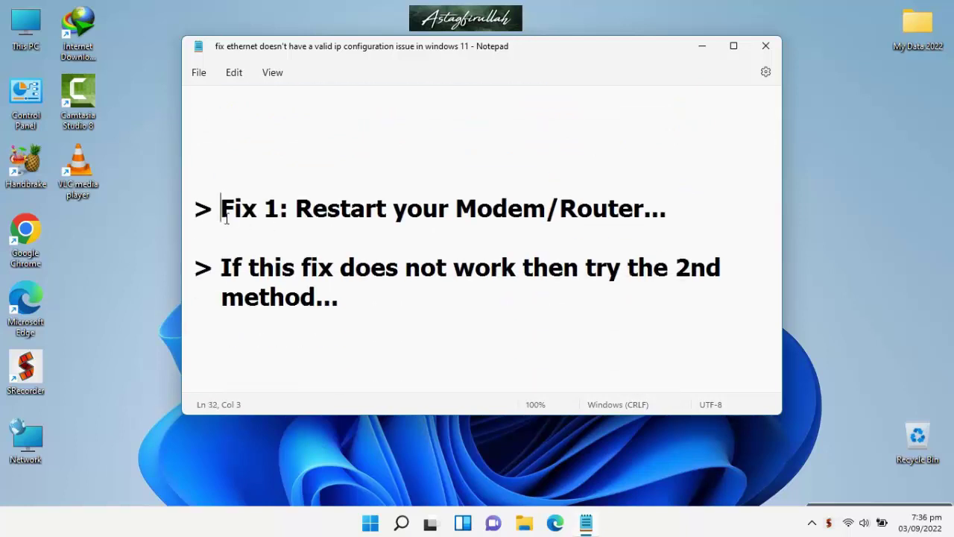
left_click_drag(222, 211, 671, 223)
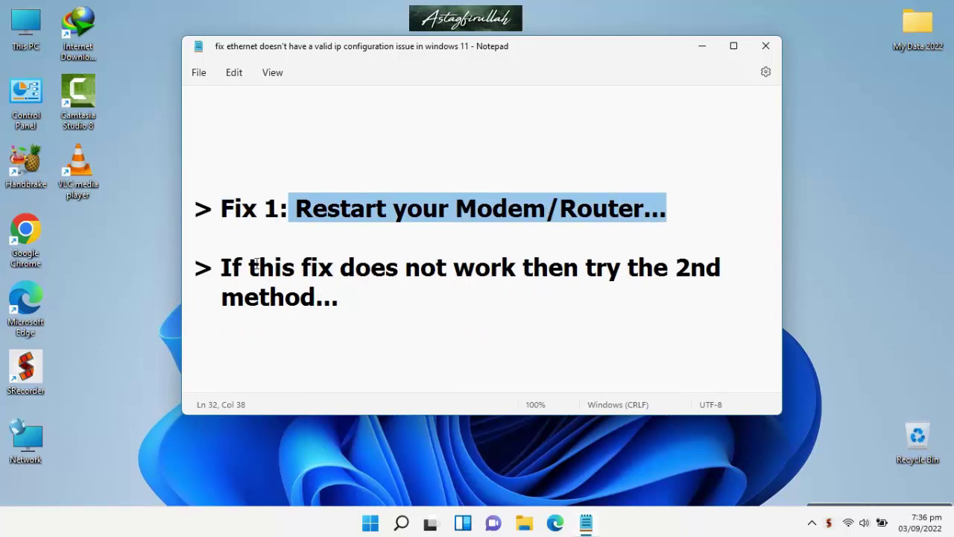
left_click_drag(220, 277, 768, 273)
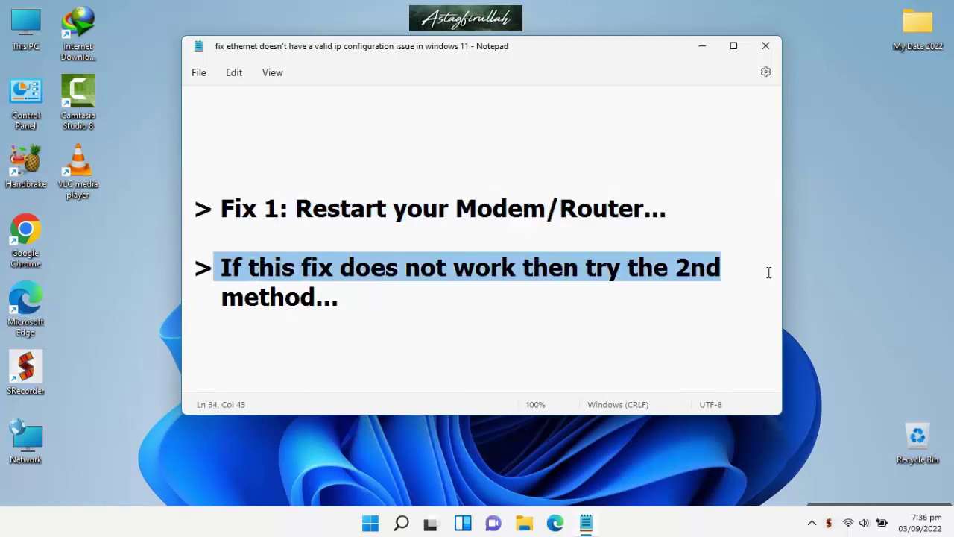
left_click_drag(210, 299, 356, 298)
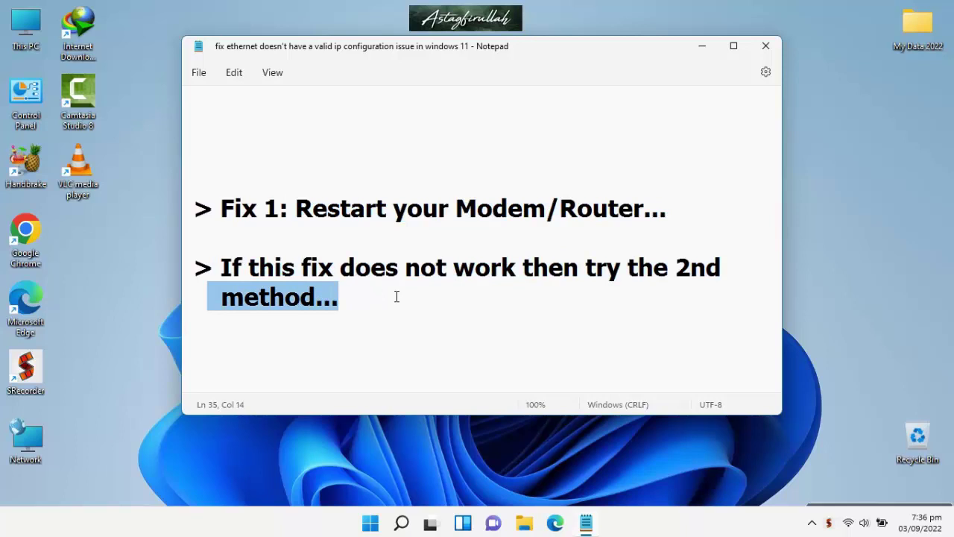
scroll(396, 297, "down", 6)
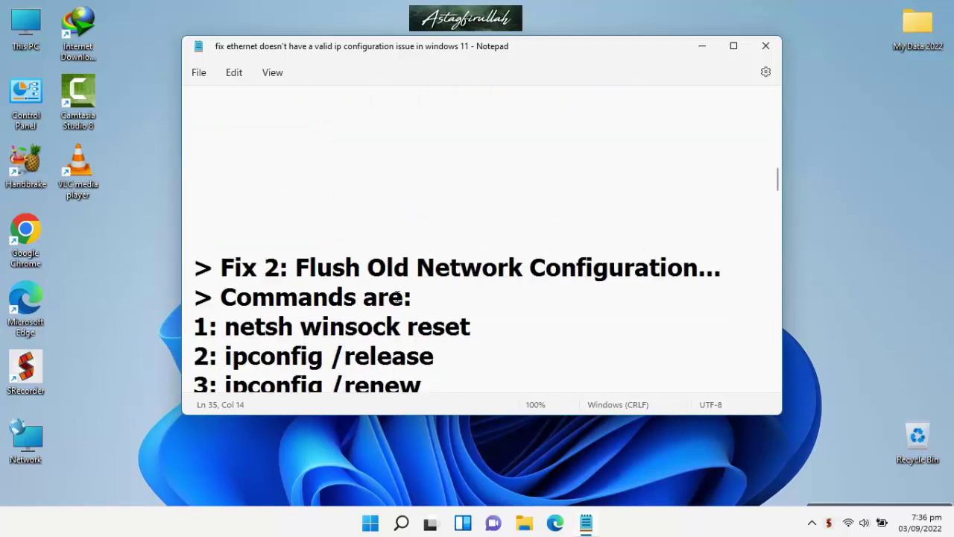
scroll(397, 297, "down", 1)
left_click_drag(227, 229, 740, 224)
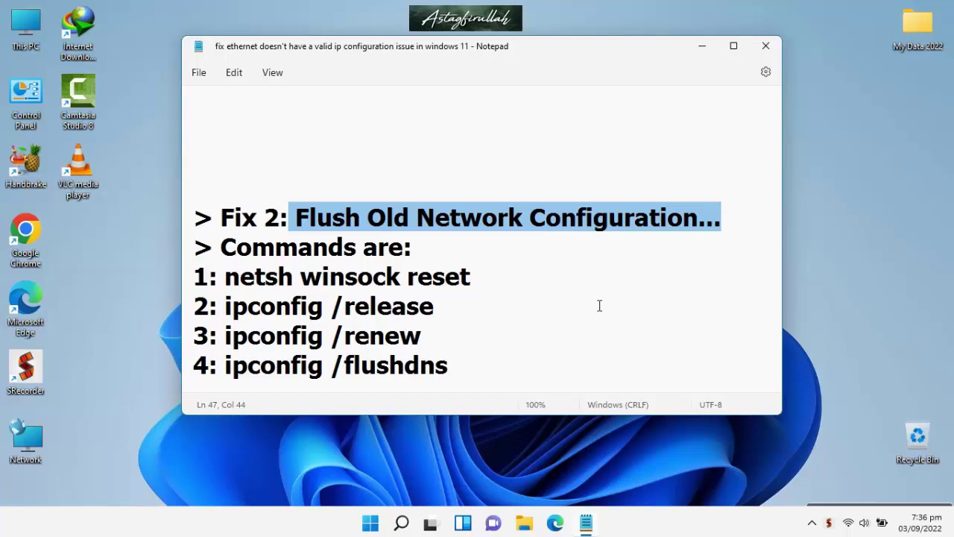
Search Windows for "command" and run Command Prompt as administrator.
left_click(402, 525)
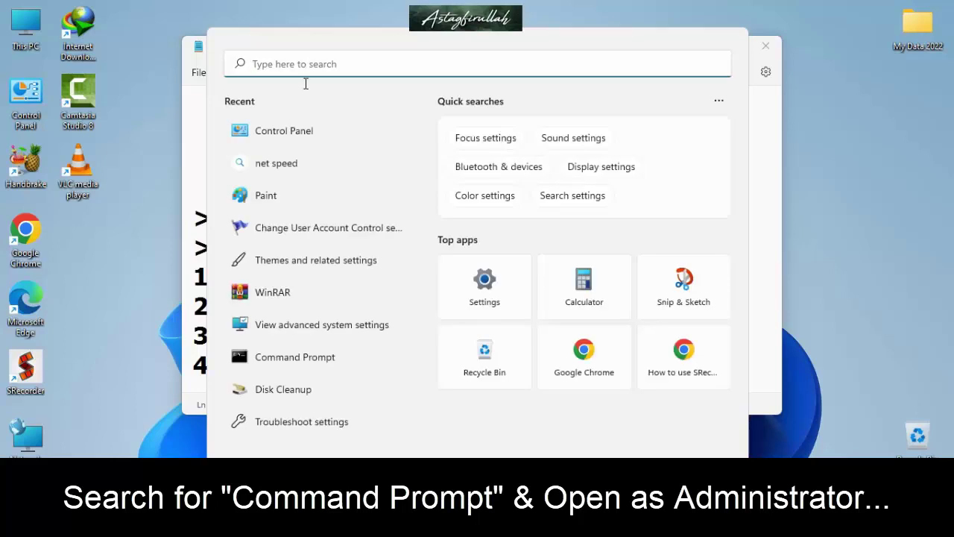
type("command")
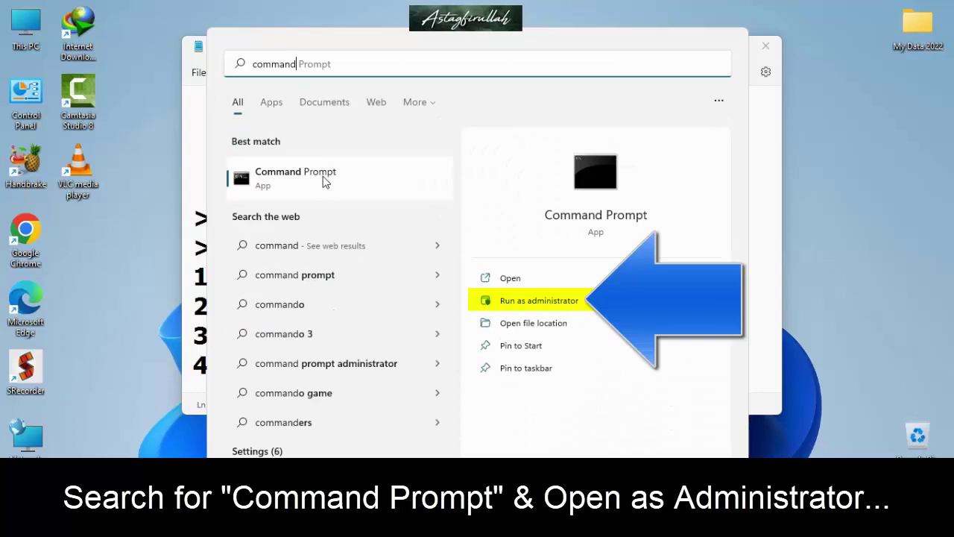
left_click(530, 301)
Copy the command "netsh winsock reset" from the Notepad notes and run it in the administrator Command Prompt.
left_click(529, 57)
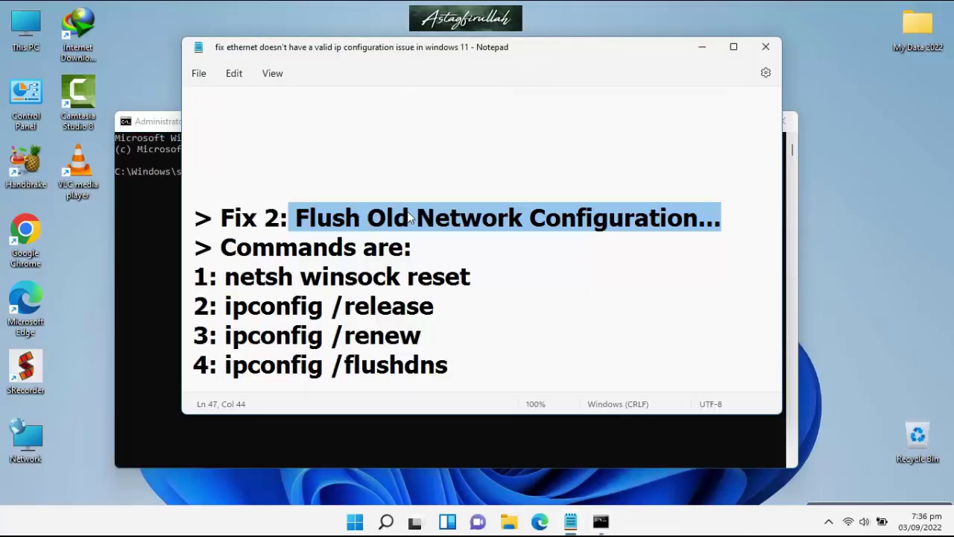
left_click_drag(216, 256, 432, 253)
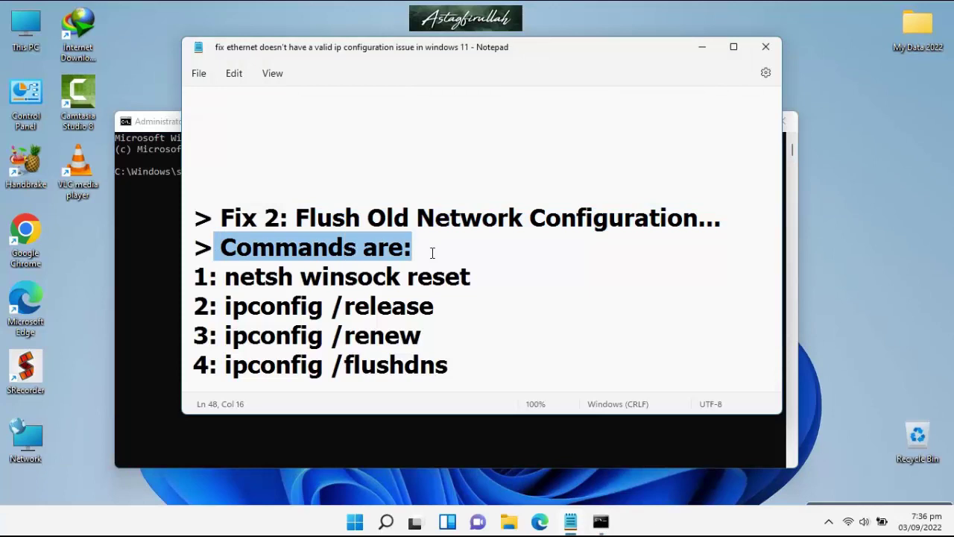
left_click_drag(225, 280, 485, 283)
key("ctrl+c")
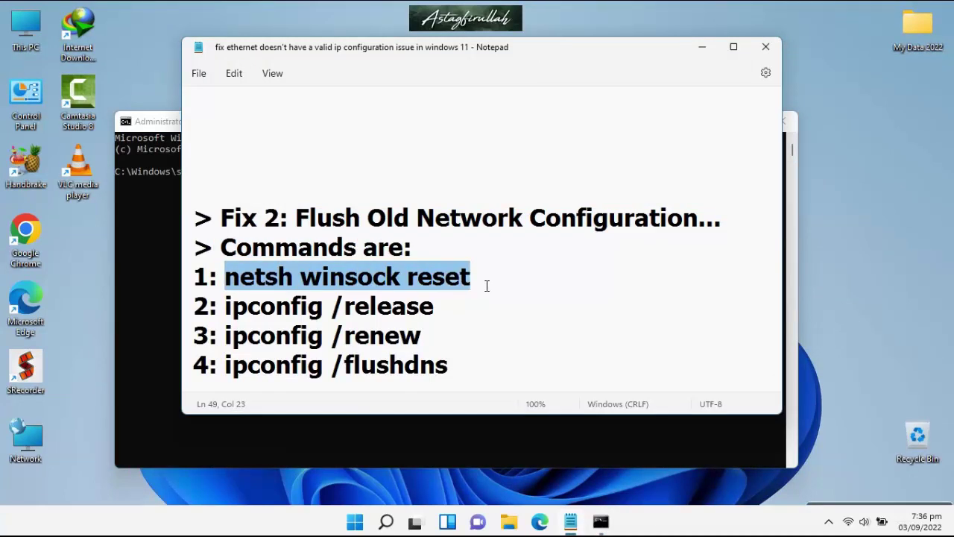
left_click(159, 209)
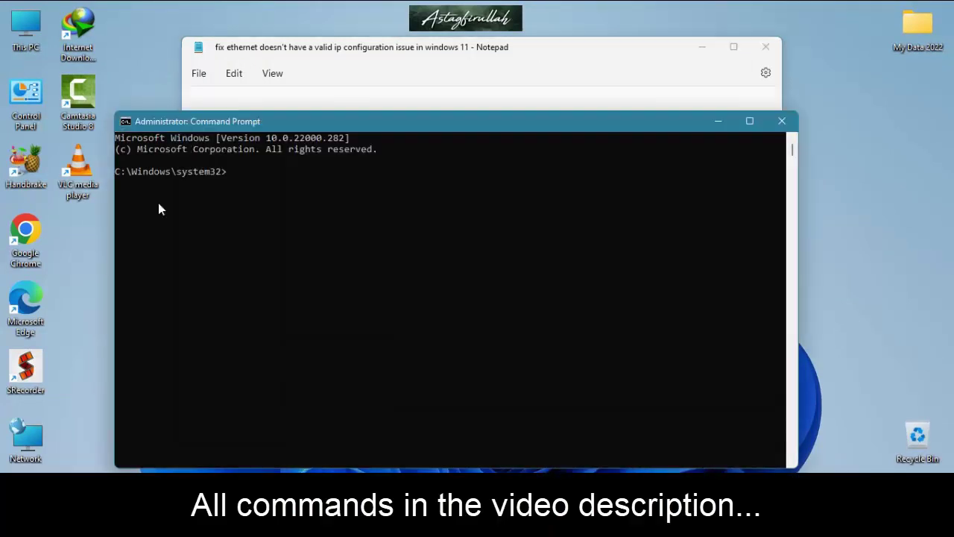
right_click(227, 175)
key("Return")
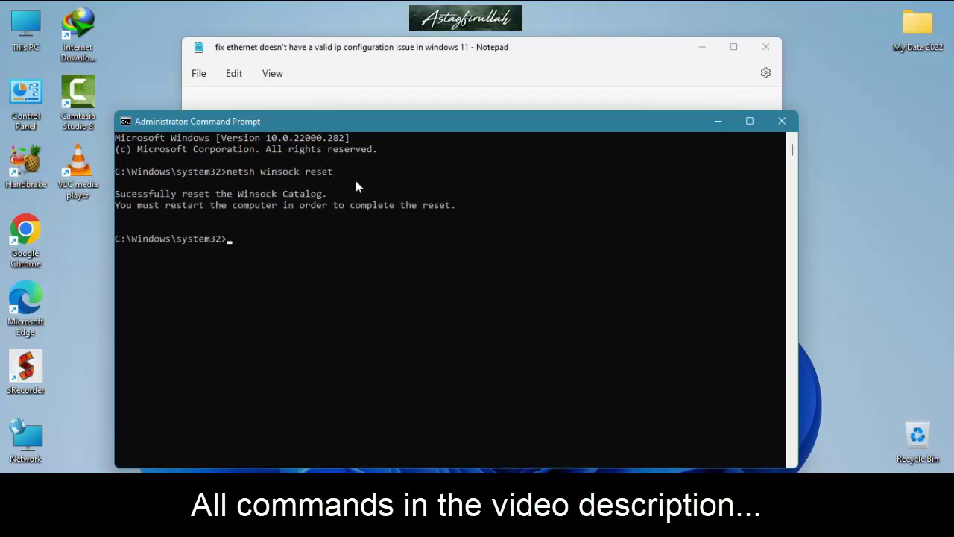
Copy "ipconfig /release" from the notes and run it in Command Prompt.
left_click(399, 64)
left_click_drag(224, 306, 435, 307)
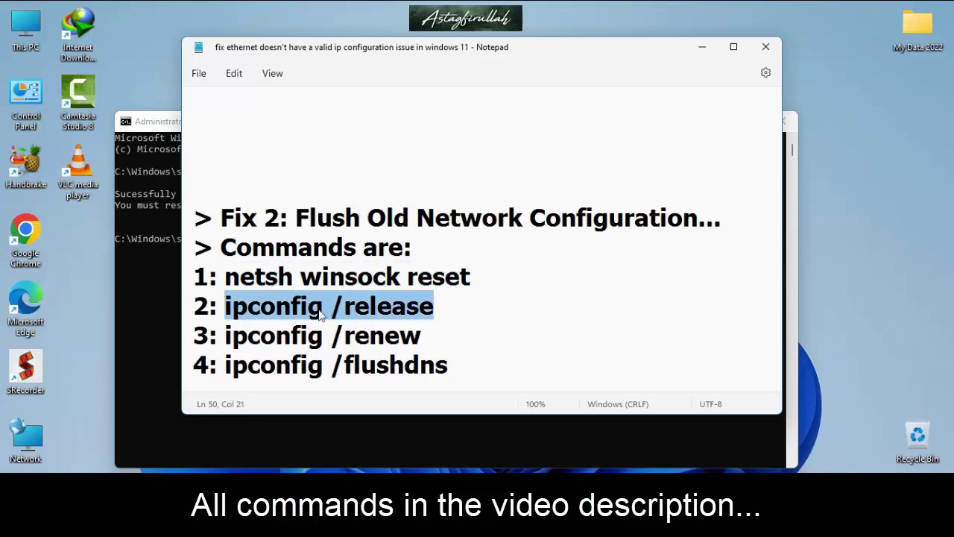
key("ctrl+c")
left_click(136, 314)
right_click(271, 261)
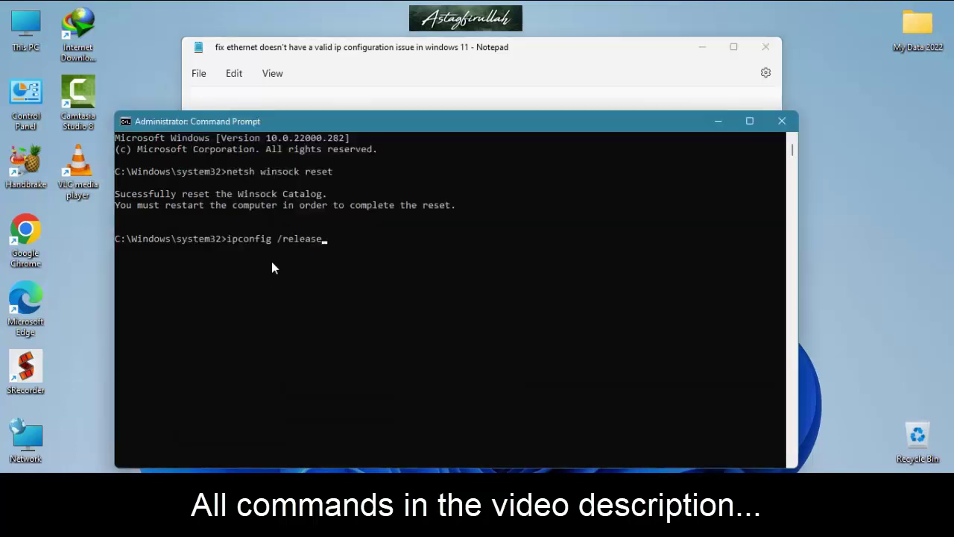
key("Return")
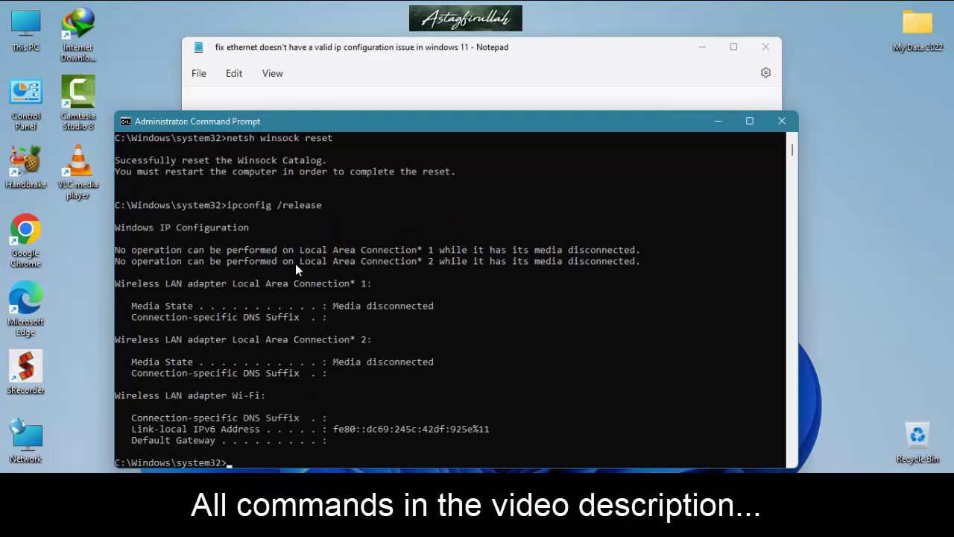
Copy "ipconfig /renew" from the notes and run it in Command Prompt.
left_click(387, 56)
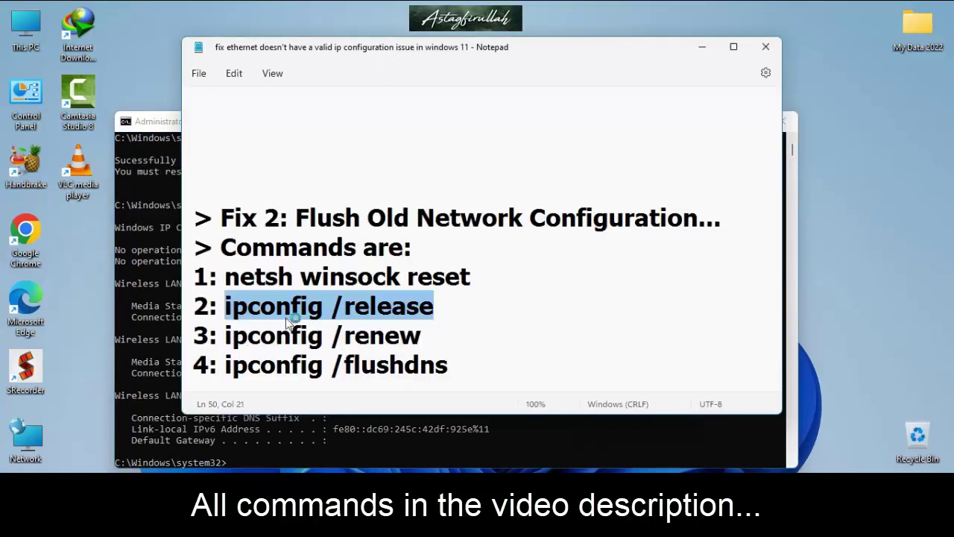
left_click_drag(225, 337, 437, 334)
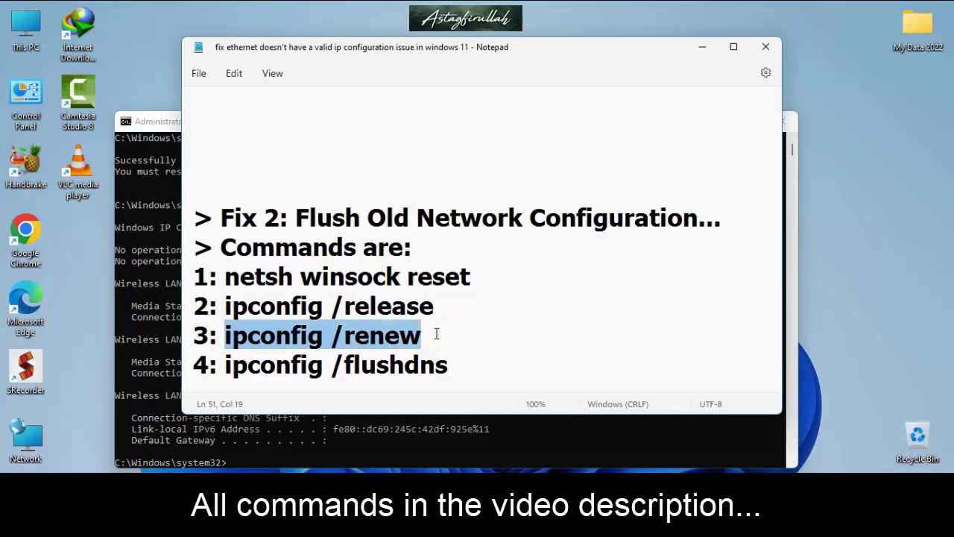
left_click(167, 324)
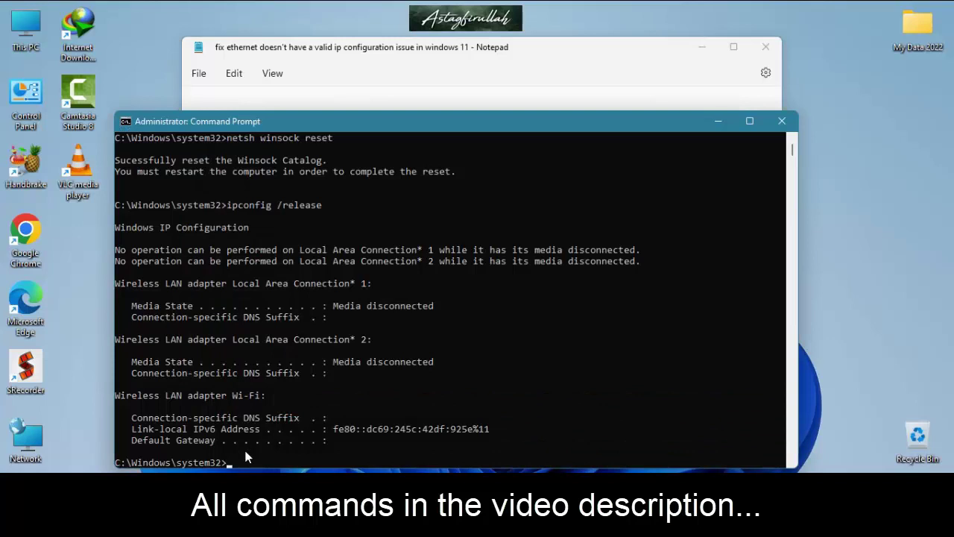
right_click(246, 452)
key("Return")
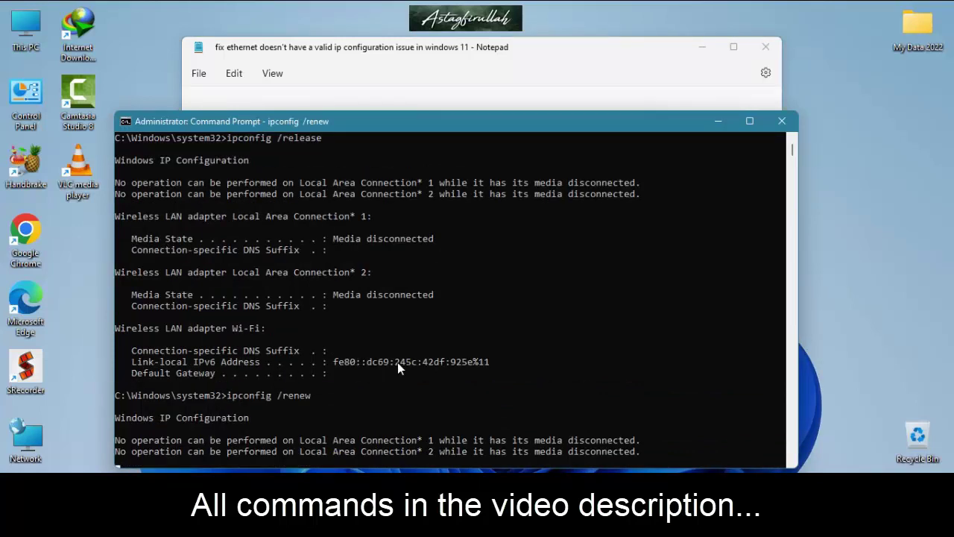
Copy "ipconfig /flushdns" from the notes, run it in Command Prompt, and close the Command Prompt window.
left_click(375, 53)
left_click_drag(227, 372, 483, 373)
left_click(159, 377)
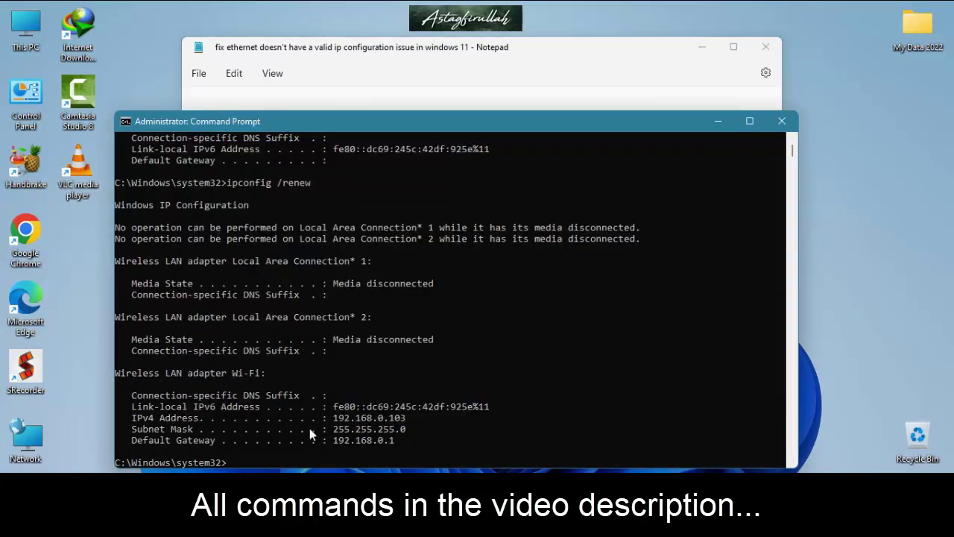
right_click(310, 429)
key("Return")
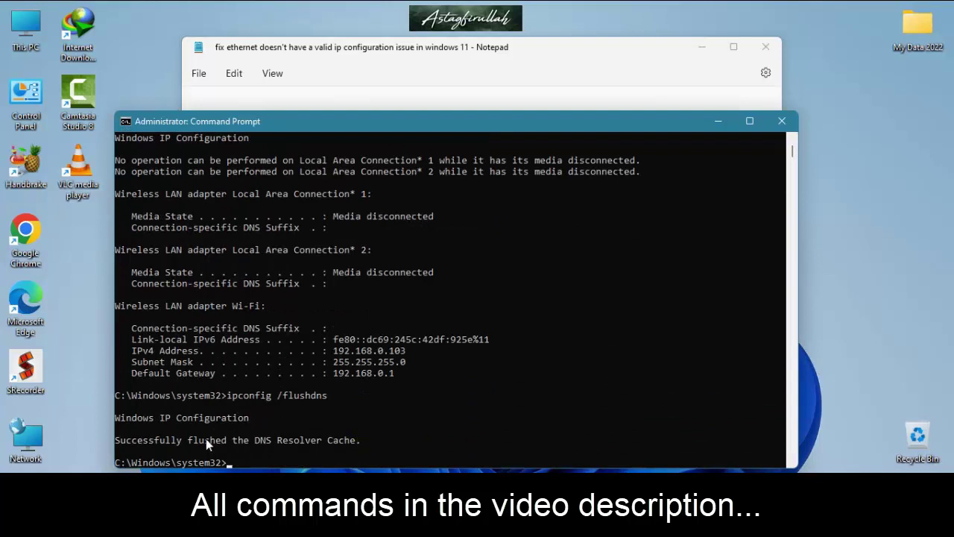
left_click_drag(135, 441, 372, 447)
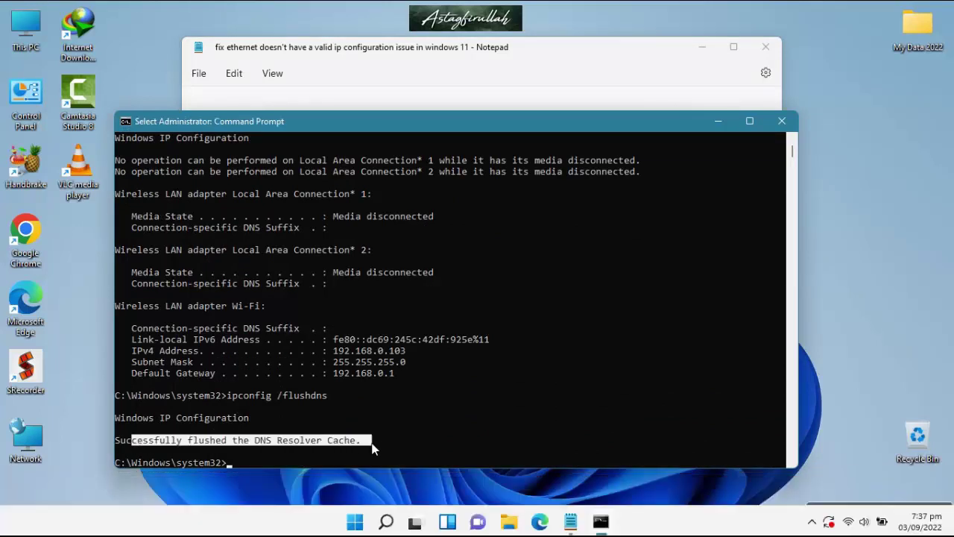
left_click(782, 120)
Read on in the notes to the third method, Fix 3: Disable Fast Startup.
scroll(569, 272, "down", 2)
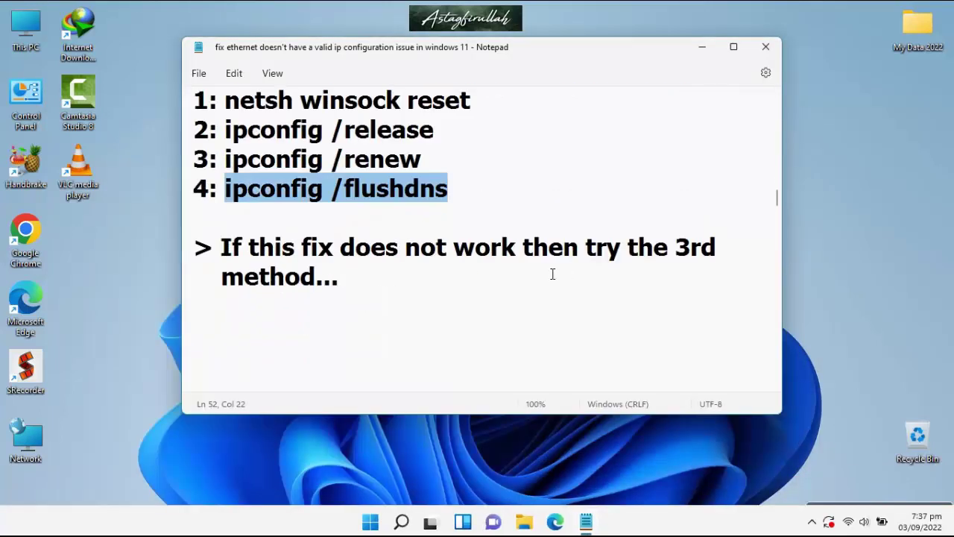
left_click_drag(226, 255, 762, 256)
left_click_drag(216, 282, 397, 283)
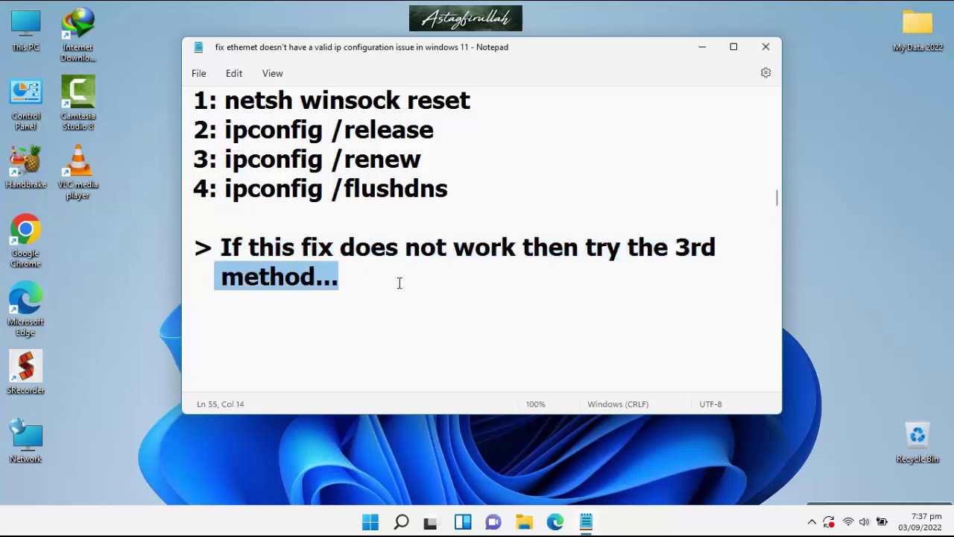
scroll(399, 283, "down", 5)
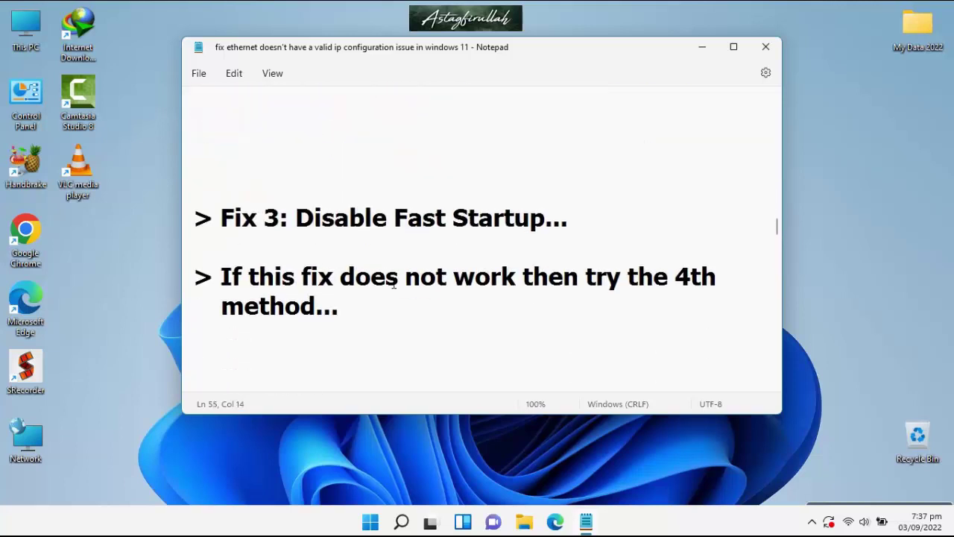
left_click_drag(219, 226, 612, 221)
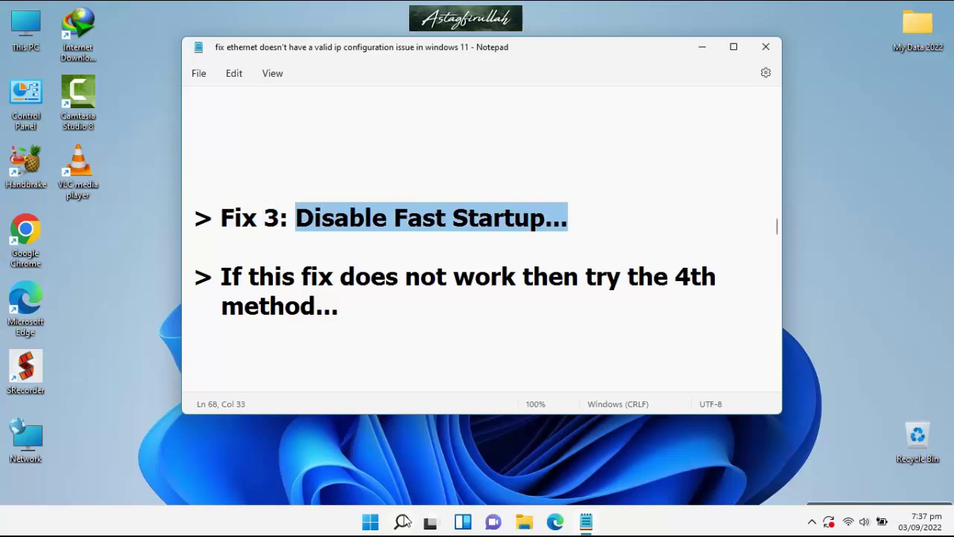
Search Windows for "control", open Control Panel, and keep its view set to Category.
left_click(403, 522)
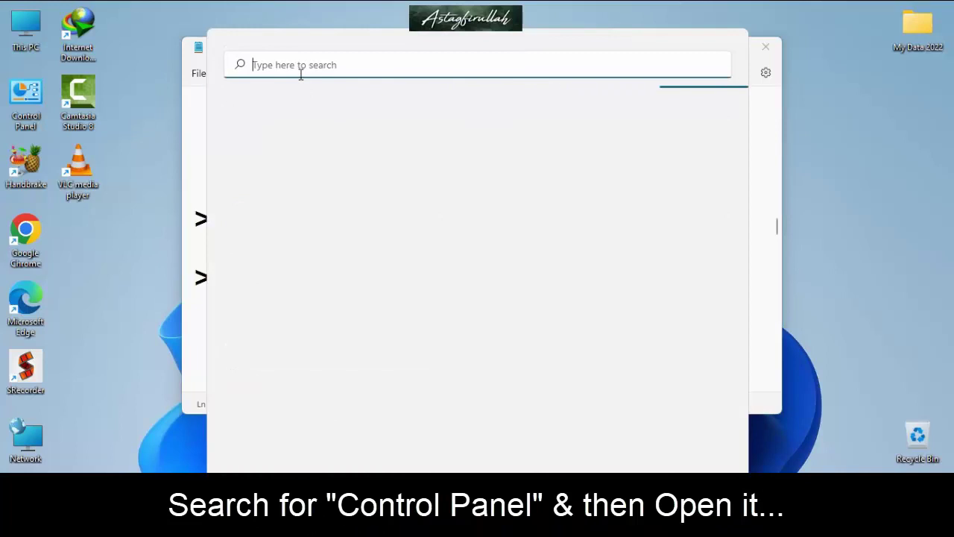
type("control")
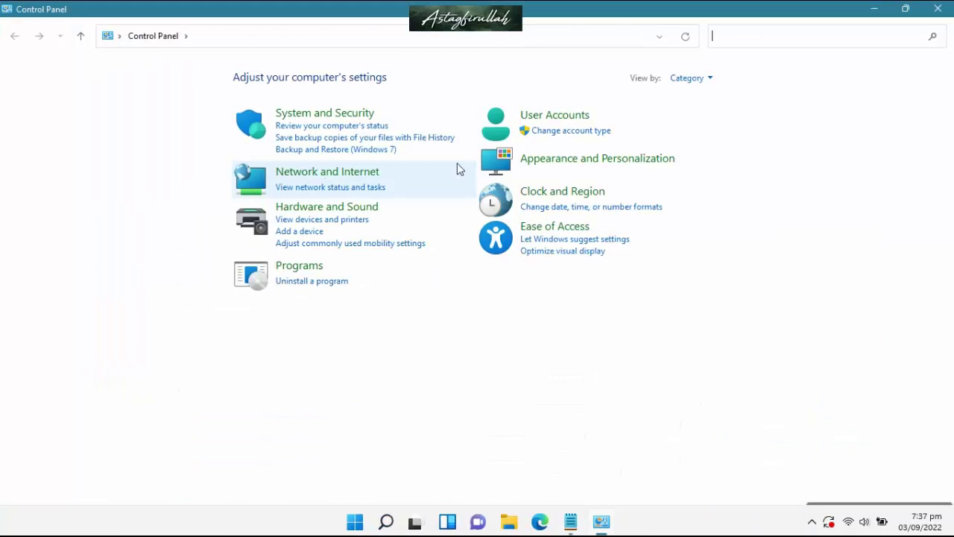
left_click(694, 78)
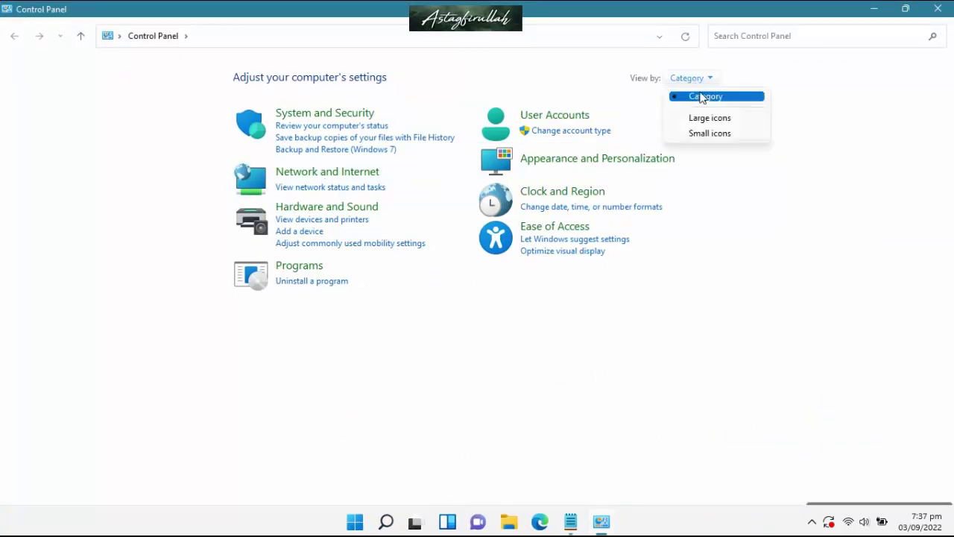
left_click(704, 102)
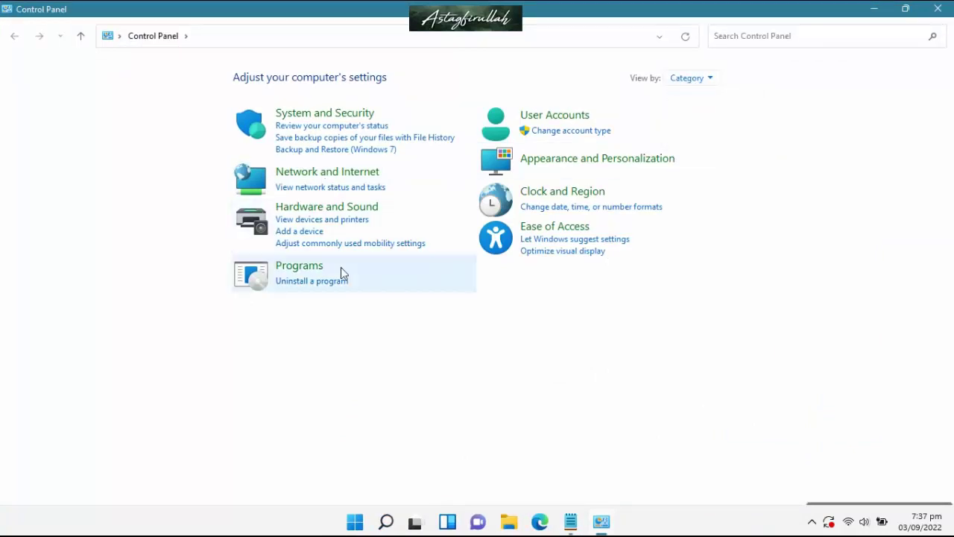
Search Control Panel for "power", open Power Options, and open the settings for what the power buttons do.
left_click(780, 45)
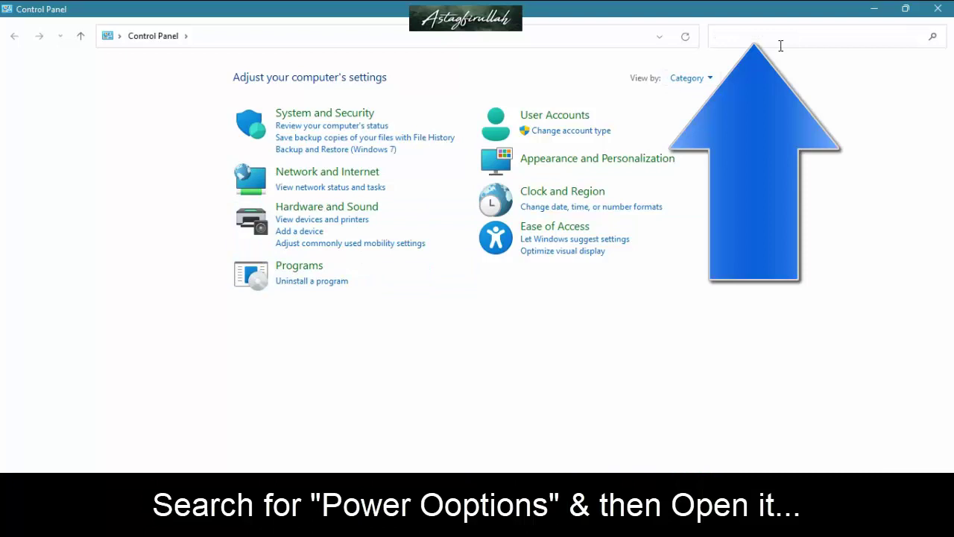
type("power")
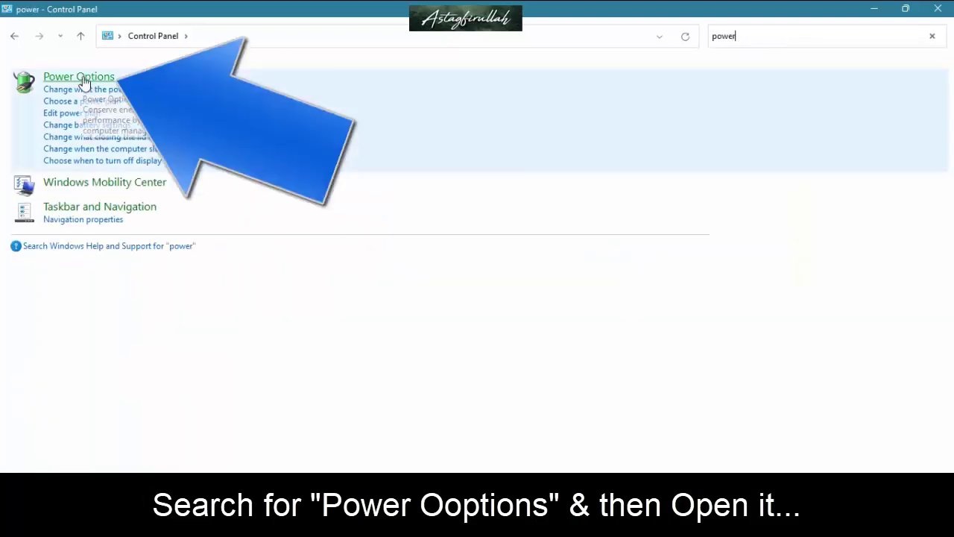
left_click(83, 79)
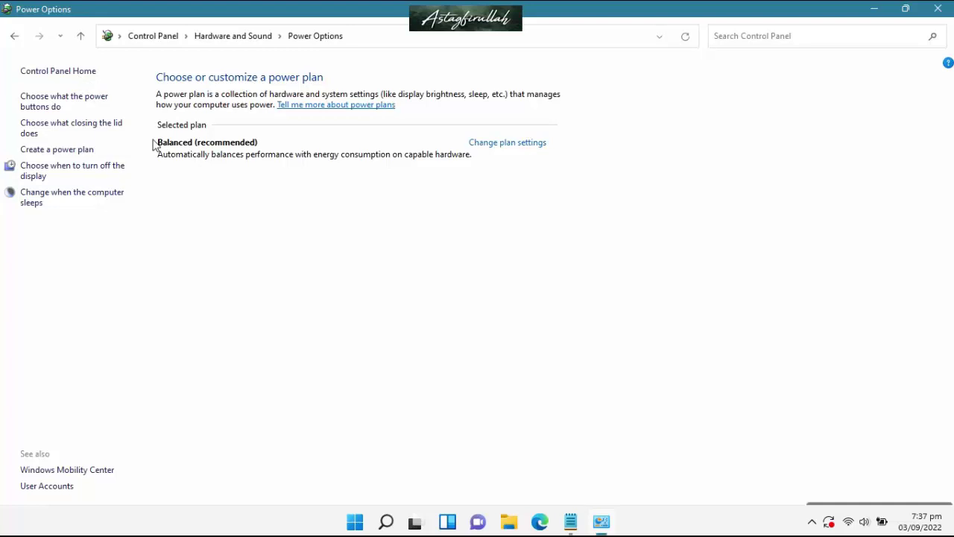
left_click(86, 107)
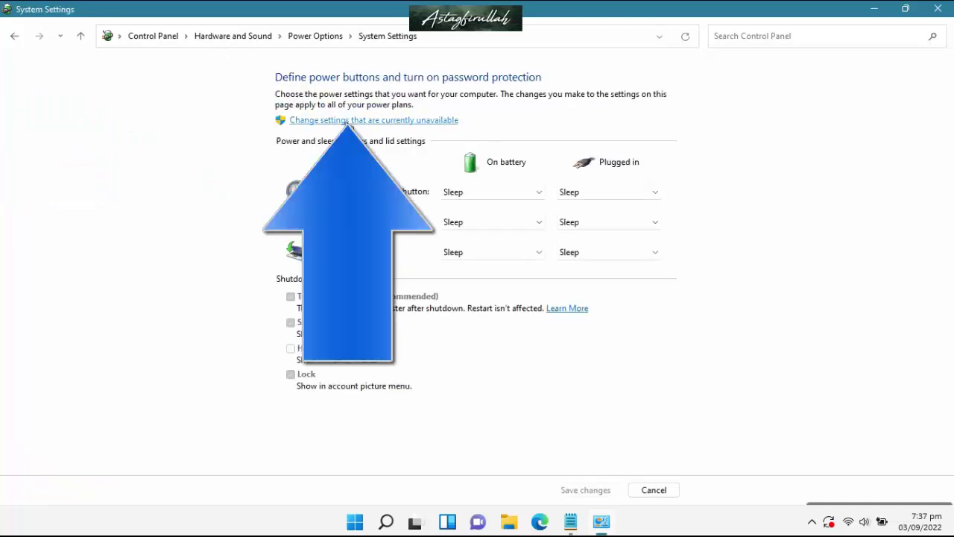
Unlock the currently unavailable shutdown settings, turn off fast startup, save the changes, and close the Power Options window.
left_click(351, 120)
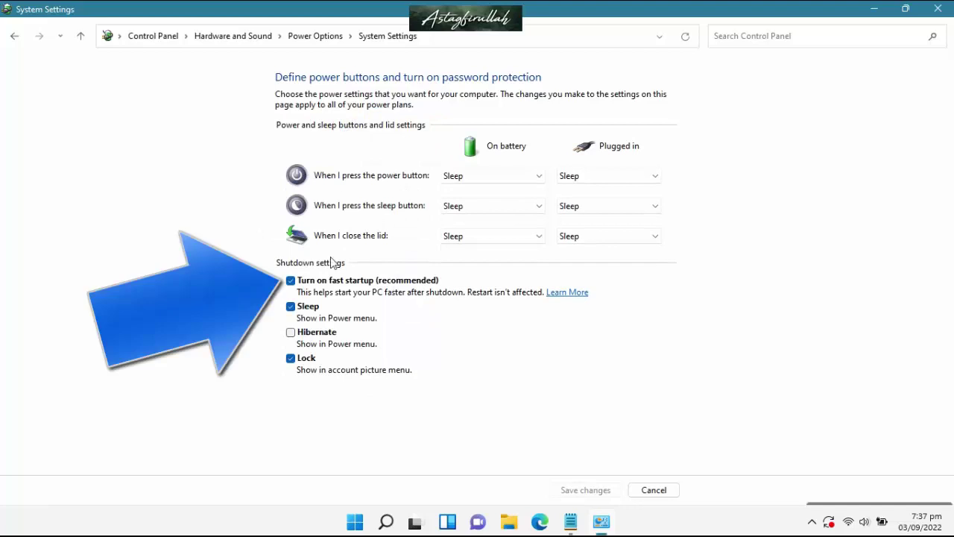
left_click(291, 281)
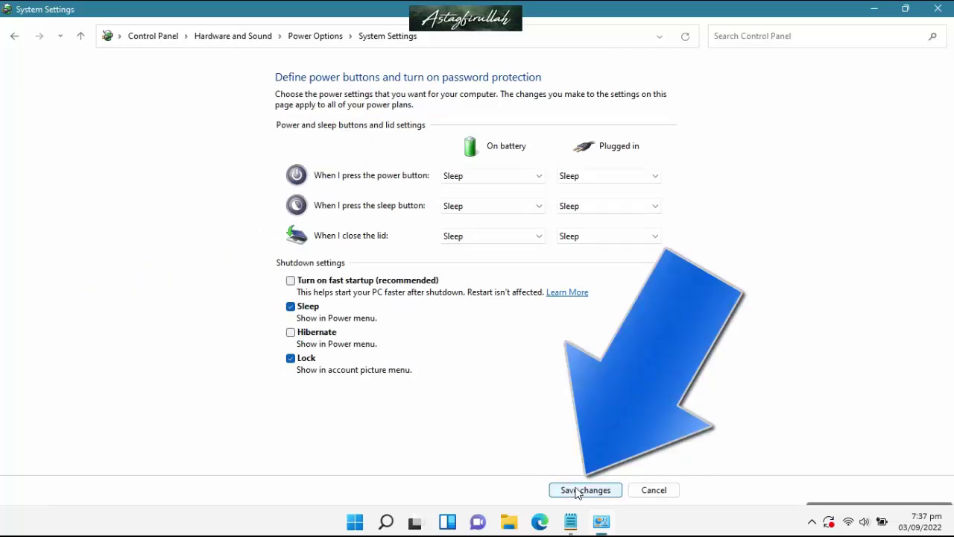
left_click(578, 490)
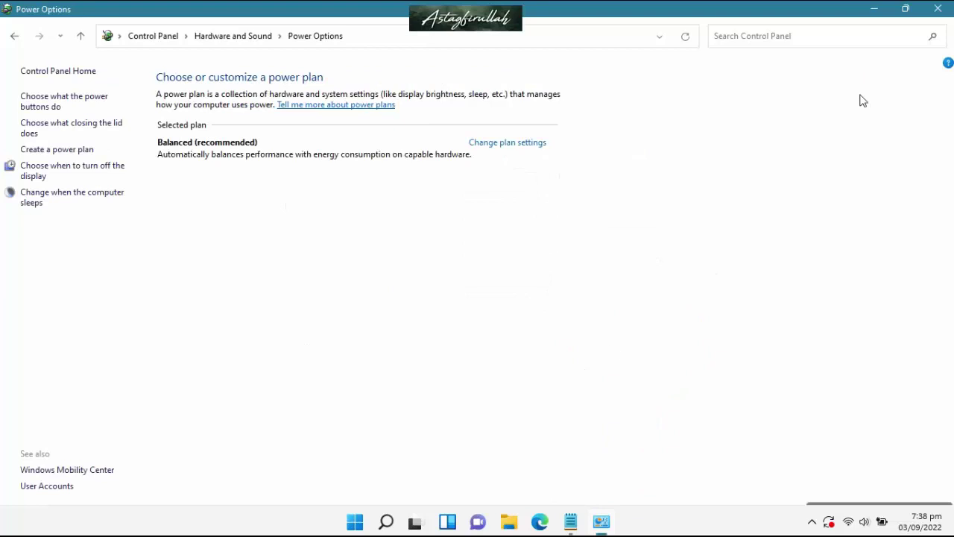
left_click(938, 9)
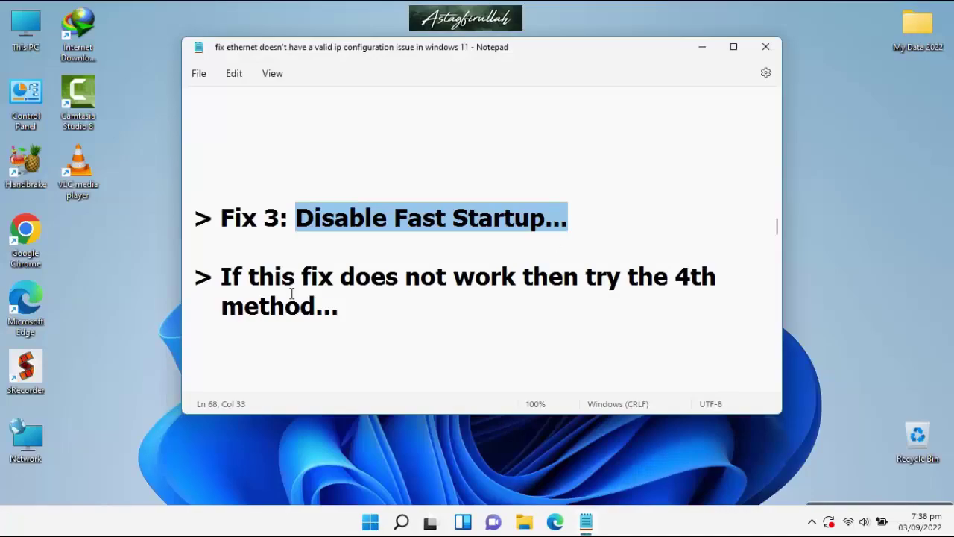
Read on in the notes to the fourth method, Fix 4: Reset Network Settings.
left_click_drag(224, 282, 703, 273)
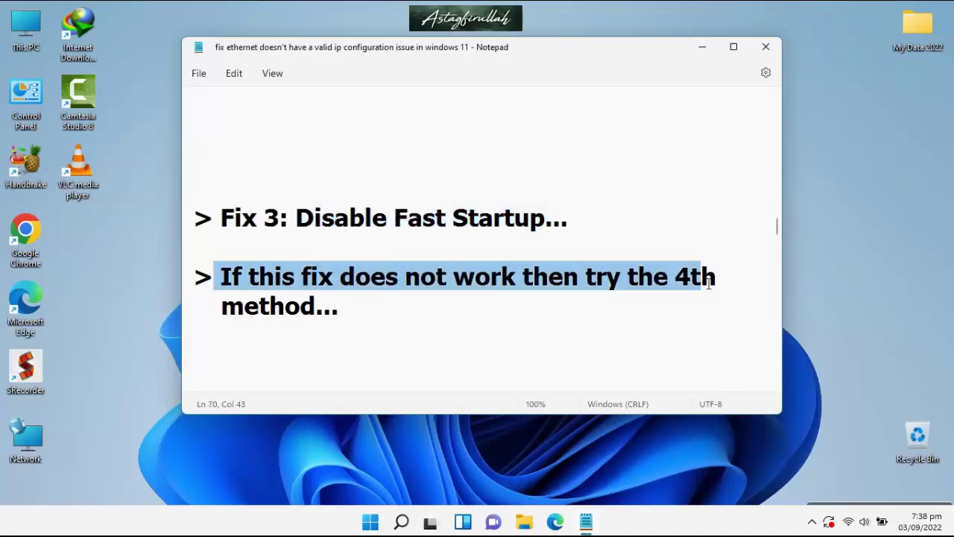
left_click(231, 319)
left_click_drag(231, 319, 389, 314)
scroll(389, 314, "down", 3)
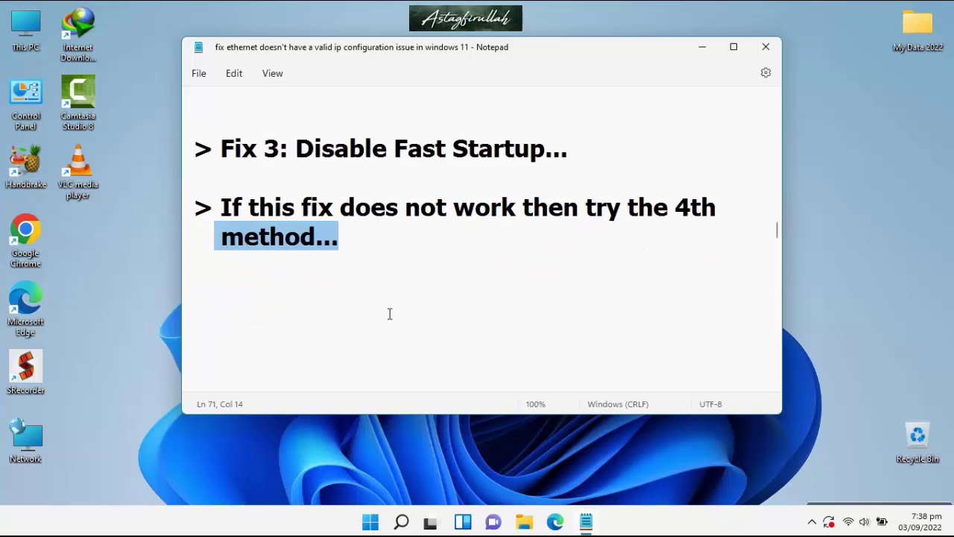
left_click_drag(226, 225, 646, 221)
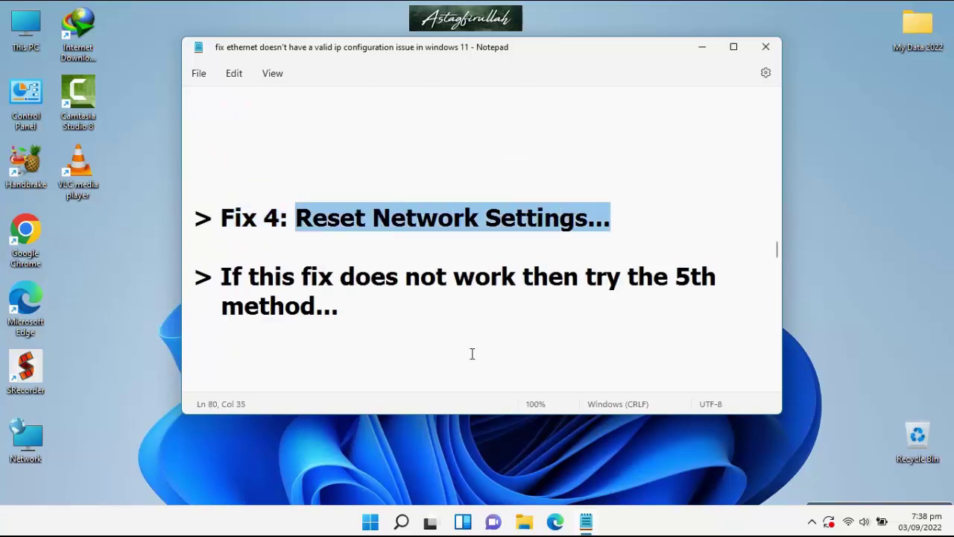
Open Windows Settings and go to Network reset within the advanced network settings of Network & internet.
left_click(371, 523)
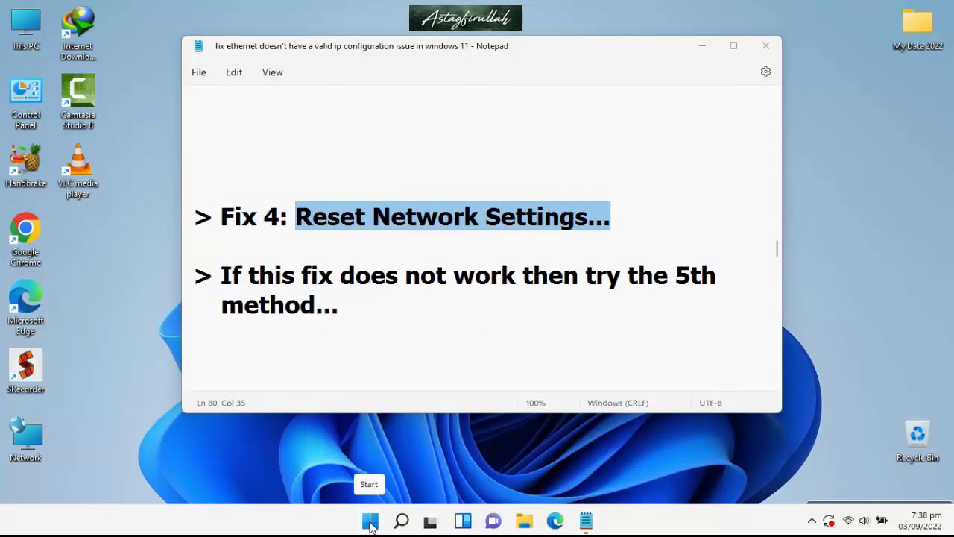
right_click(370, 522)
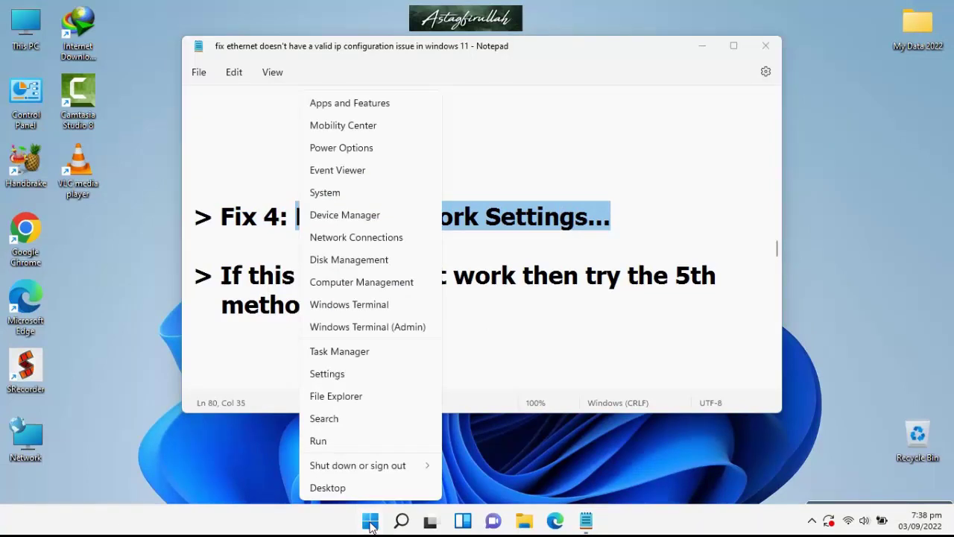
left_click(334, 375)
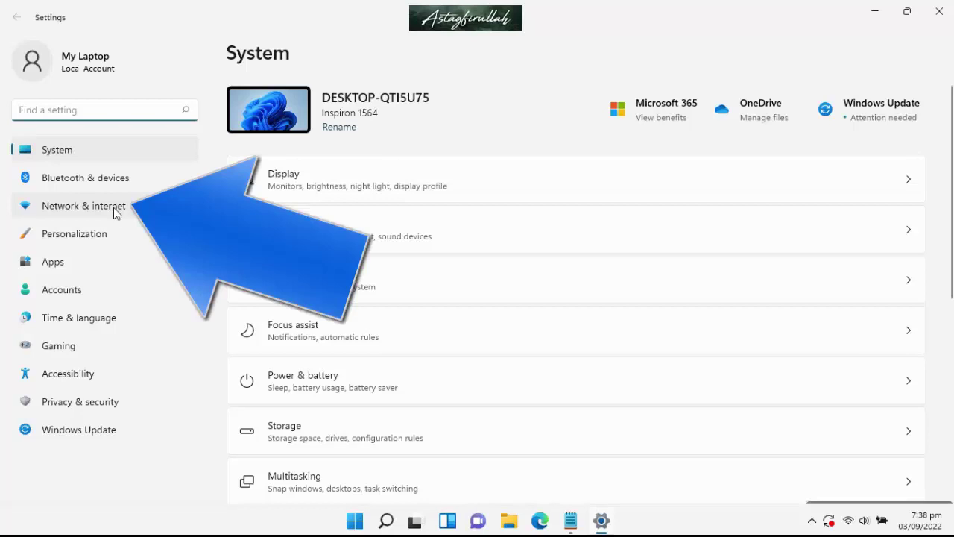
left_click(116, 213)
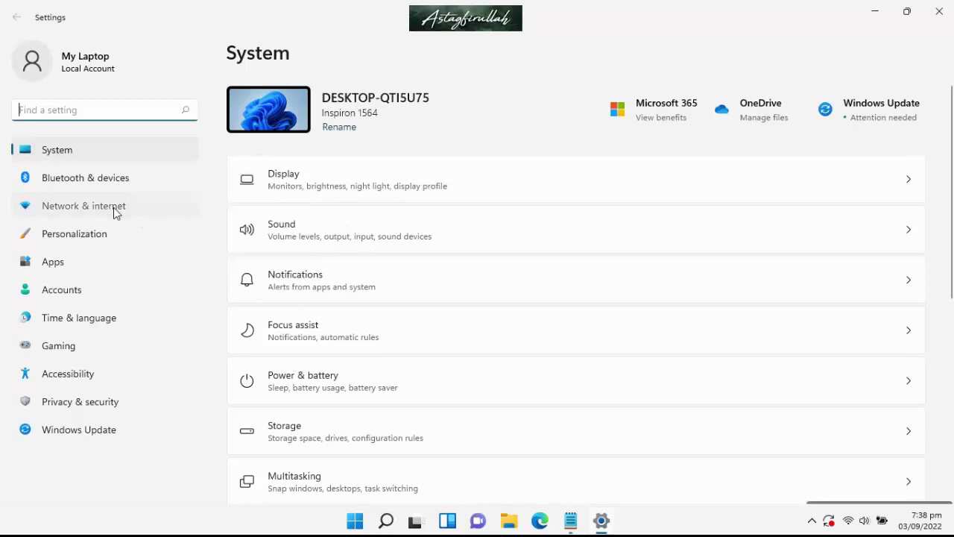
scroll(439, 295, "down", 1)
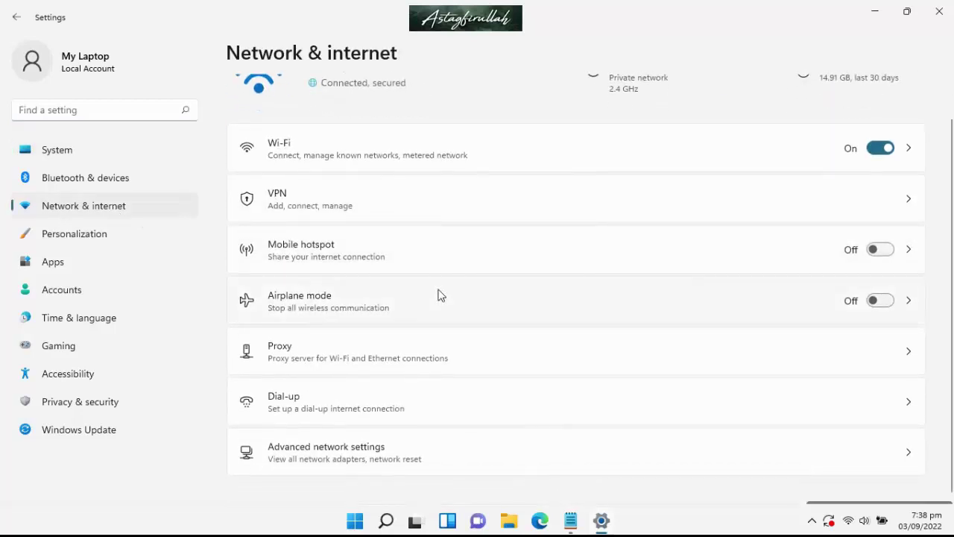
left_click(377, 457)
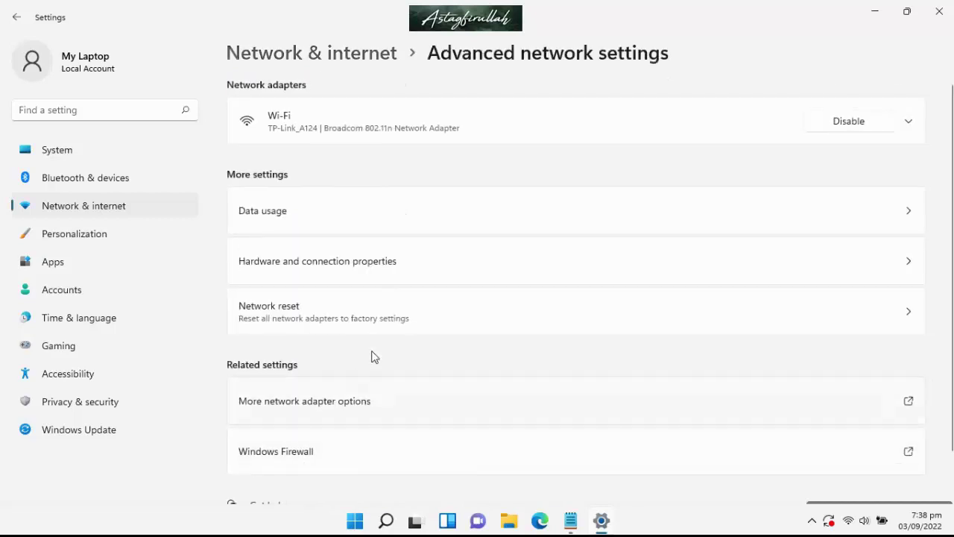
left_click(347, 317)
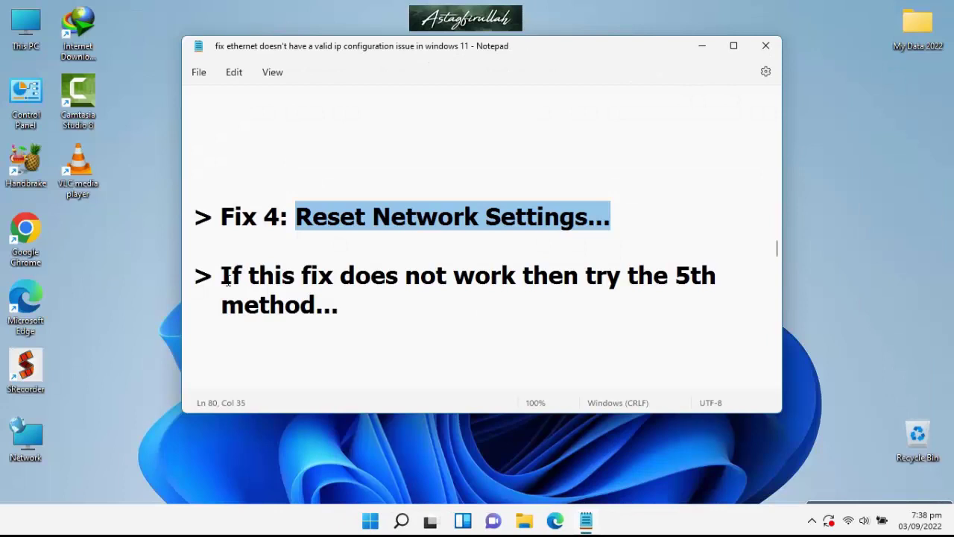
Read on in the notes to the fifth method, Fix 5: Run The Network Troubleshooter.
left_click_drag(223, 278, 743, 270)
left_click_drag(223, 307, 381, 307)
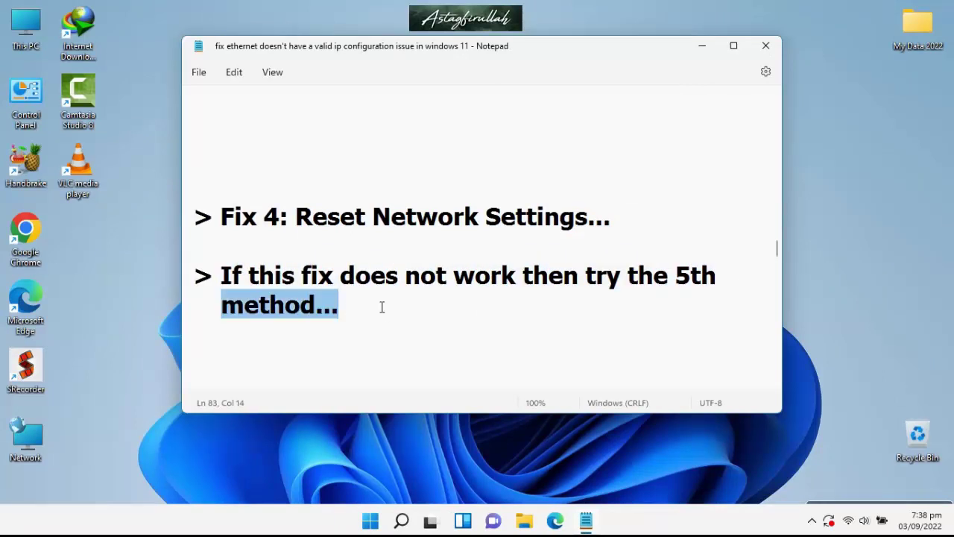
scroll(385, 307, "down", 5)
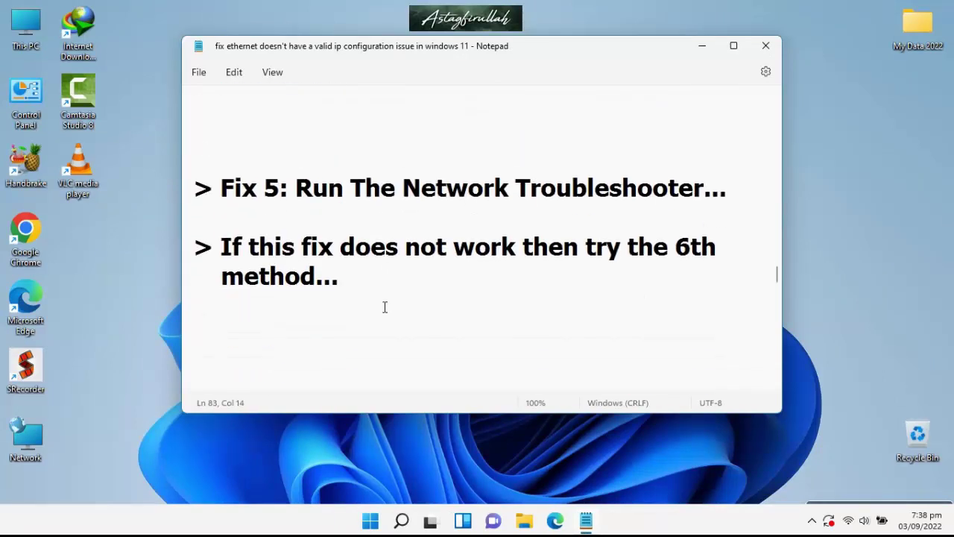
left_click_drag(223, 168, 753, 162)
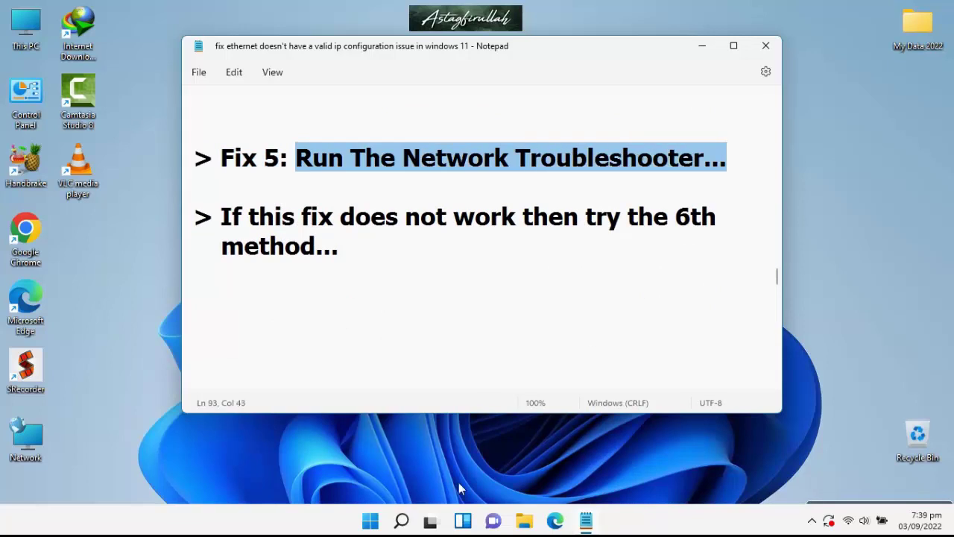
Search Windows for "troub", open Troubleshoot settings, and show the list of other troubleshooters.
left_click(401, 521)
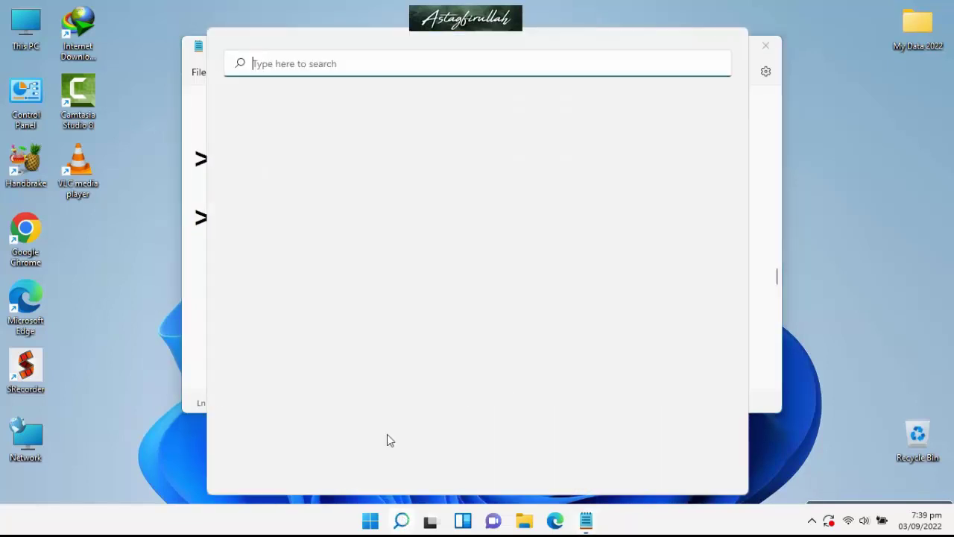
type("t")
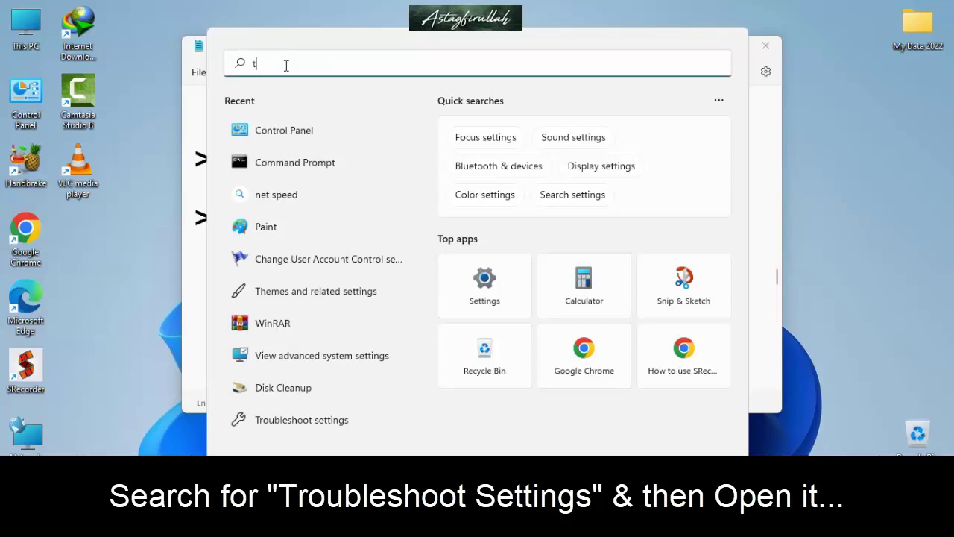
type("roub")
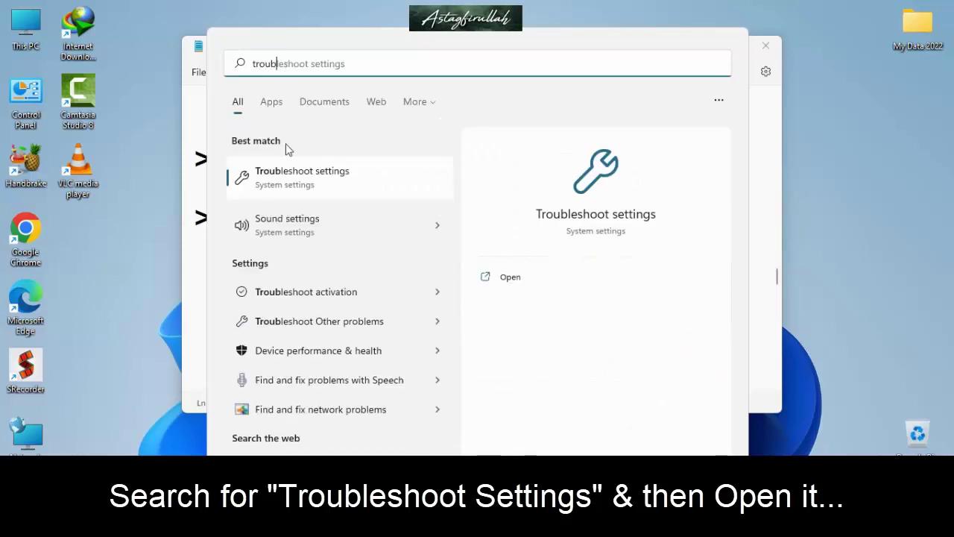
left_click(319, 179)
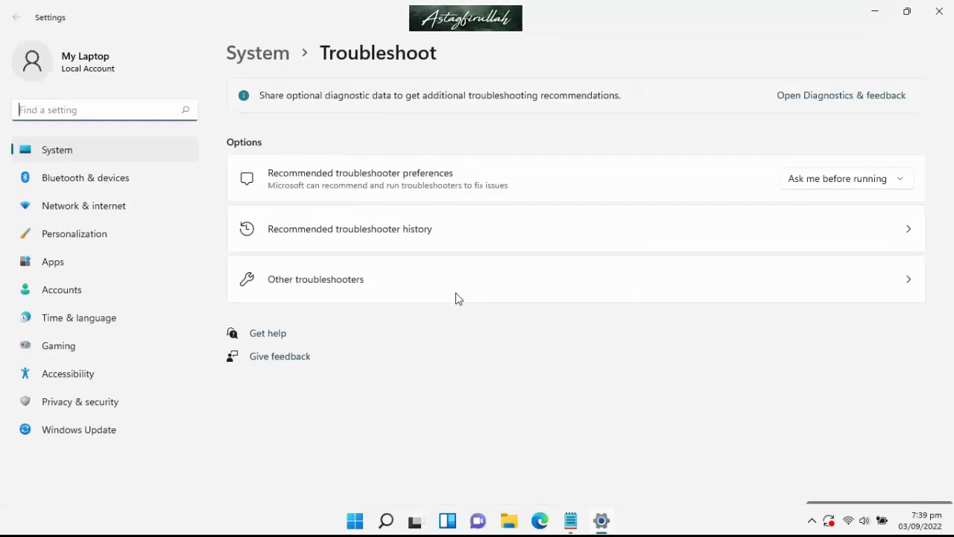
left_click(505, 290)
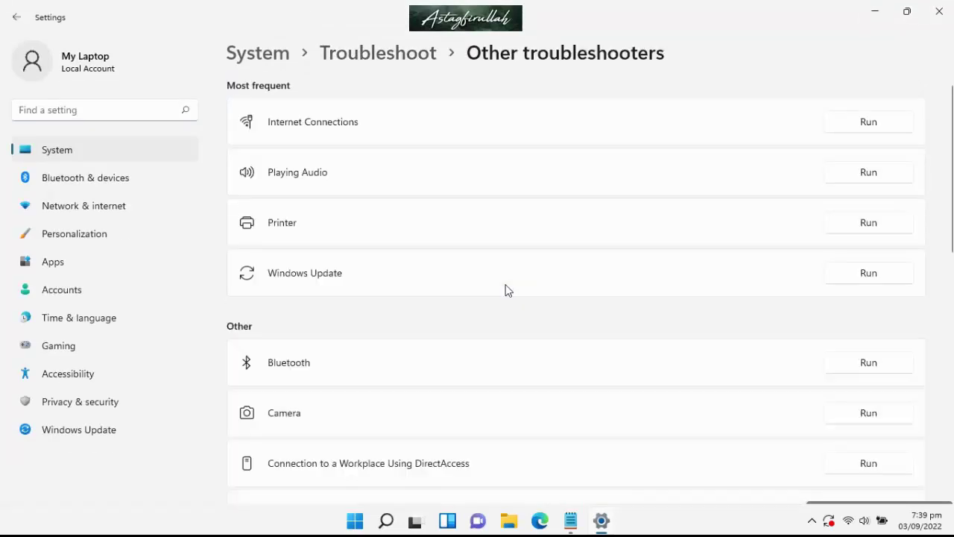
Run the Network Adapter troubleshooter, then close it and the Settings window.
scroll(505, 290, "down", 4)
scroll(505, 290, "down", 1)
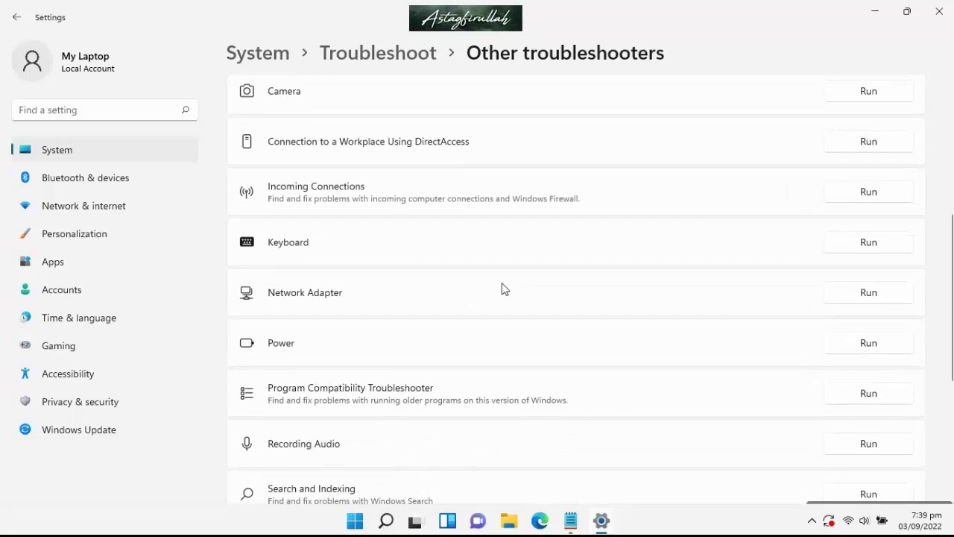
left_click(869, 296)
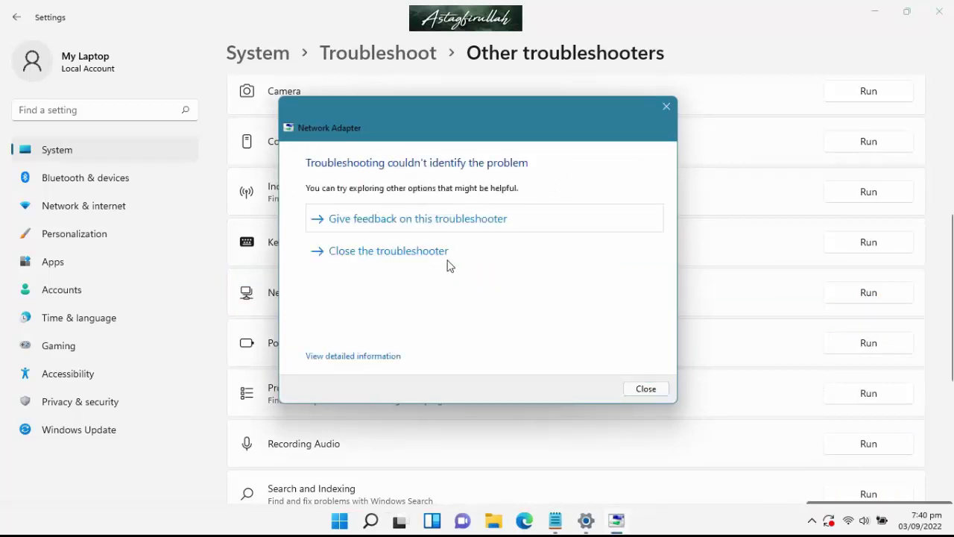
left_click(432, 256)
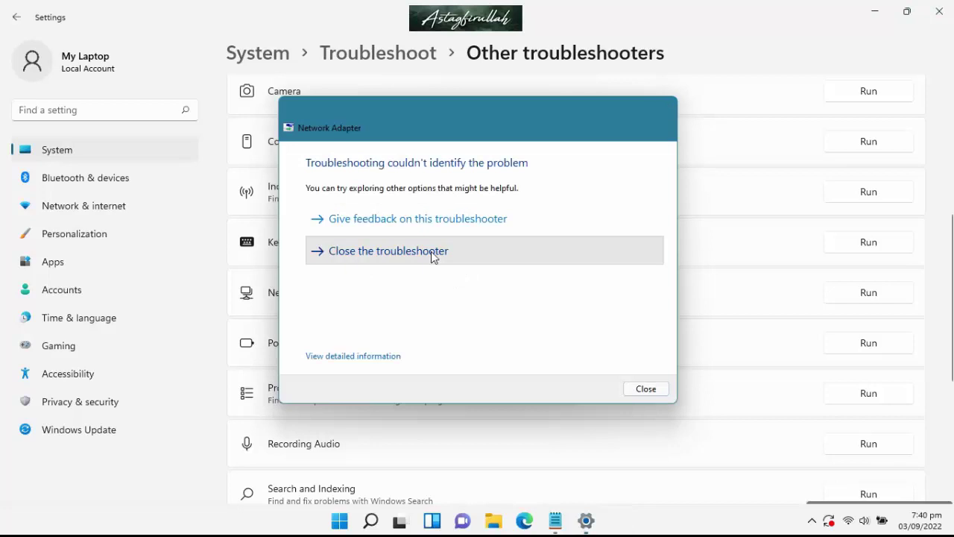
left_click(939, 11)
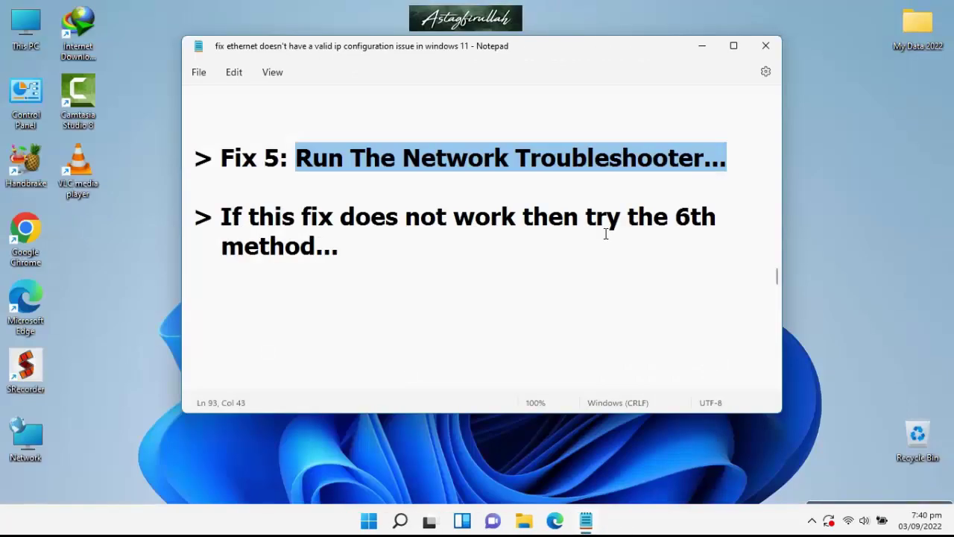
Read on in the notes to the sixth method, Fix 6: Roll Back Network Driver.
left_click_drag(225, 225, 719, 217)
left_click_drag(225, 249, 369, 249)
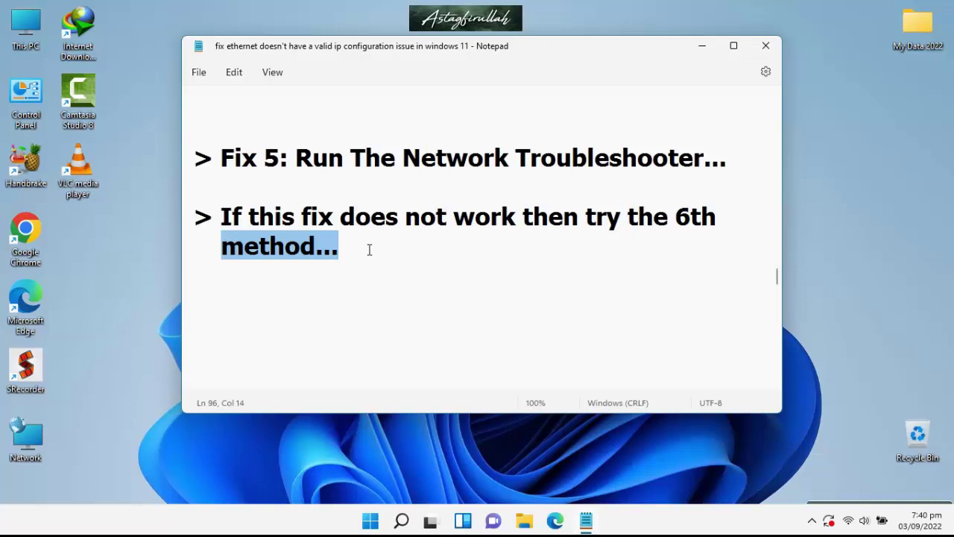
scroll(374, 250, "down", 2)
scroll(261, 175, "down", 1)
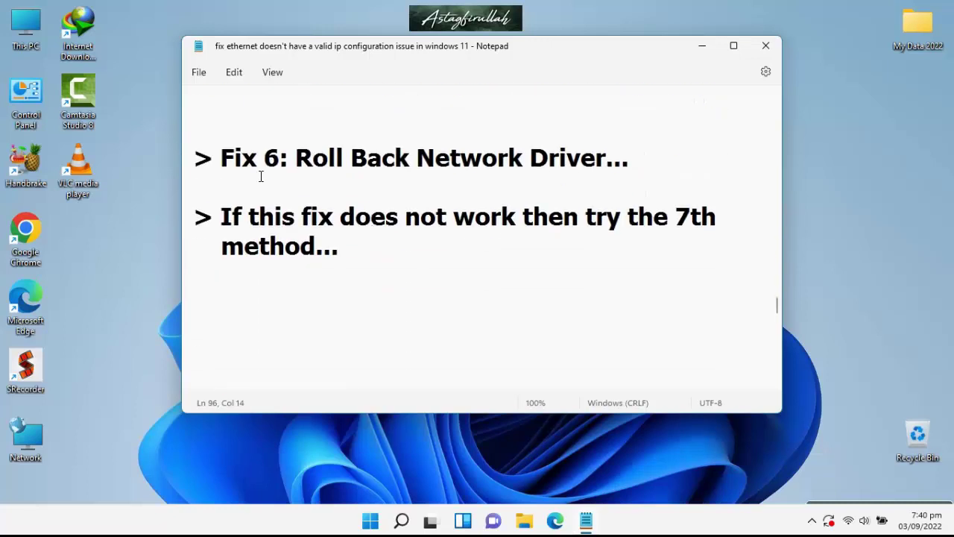
left_click_drag(231, 168, 665, 161)
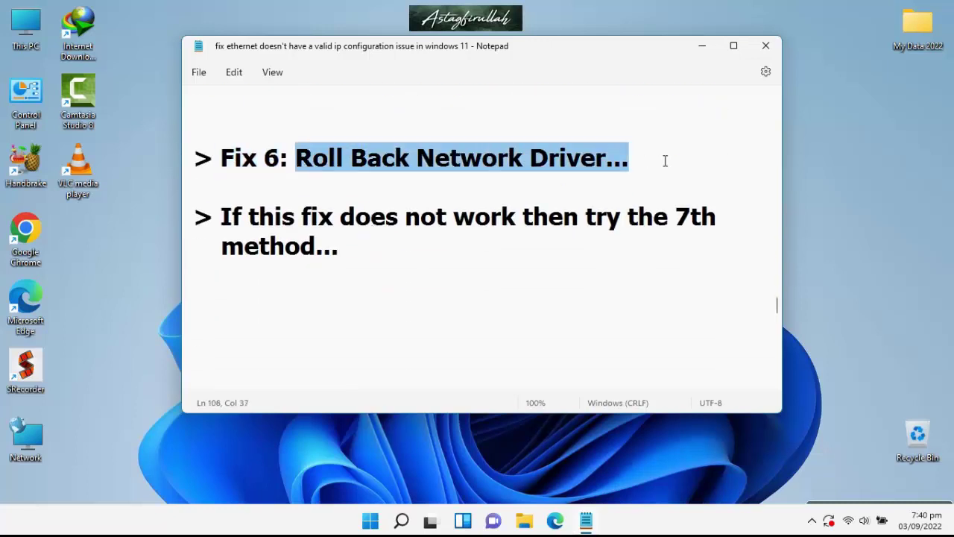
Open Device Manager and expand the Network adapters category.
right_click(369, 520)
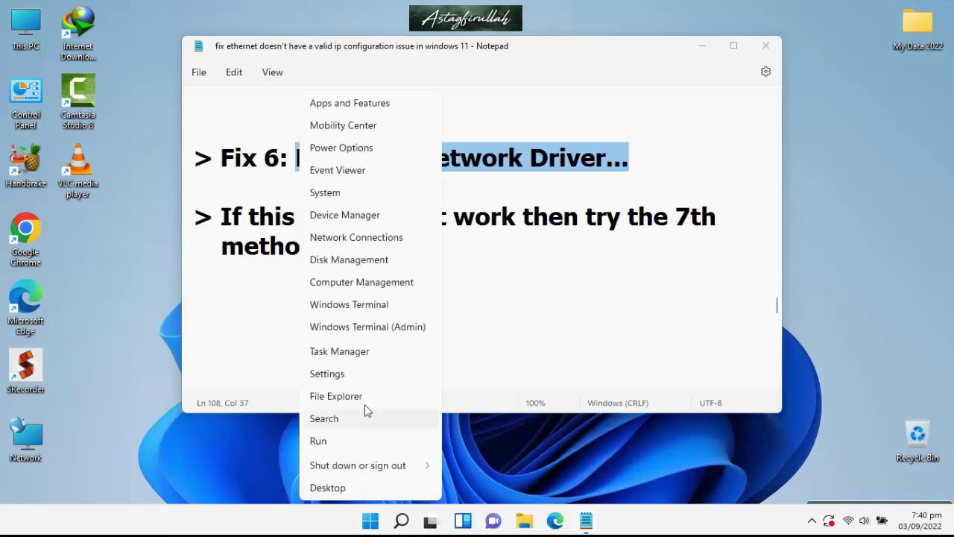
left_click(370, 216)
left_click_drag(208, 50, 337, 54)
left_click(251, 264)
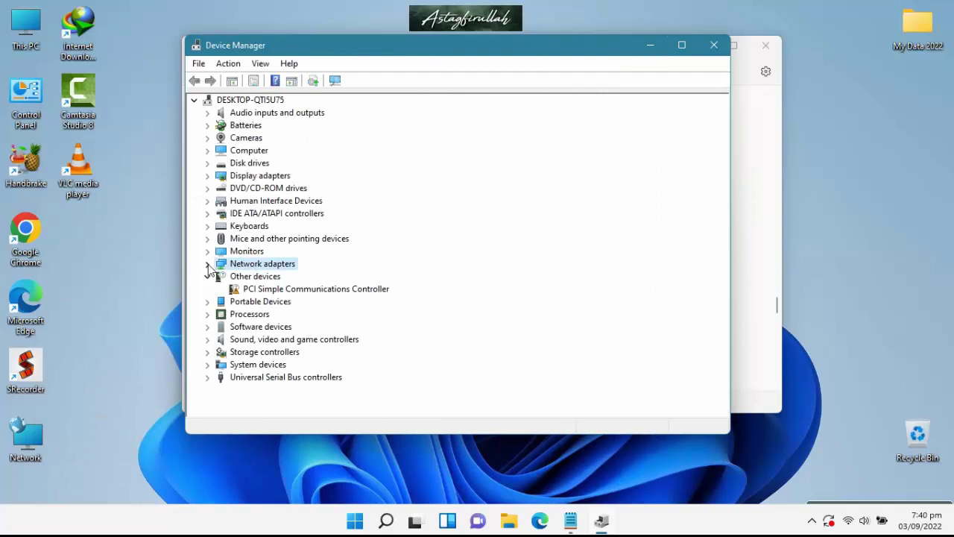
left_click(208, 265)
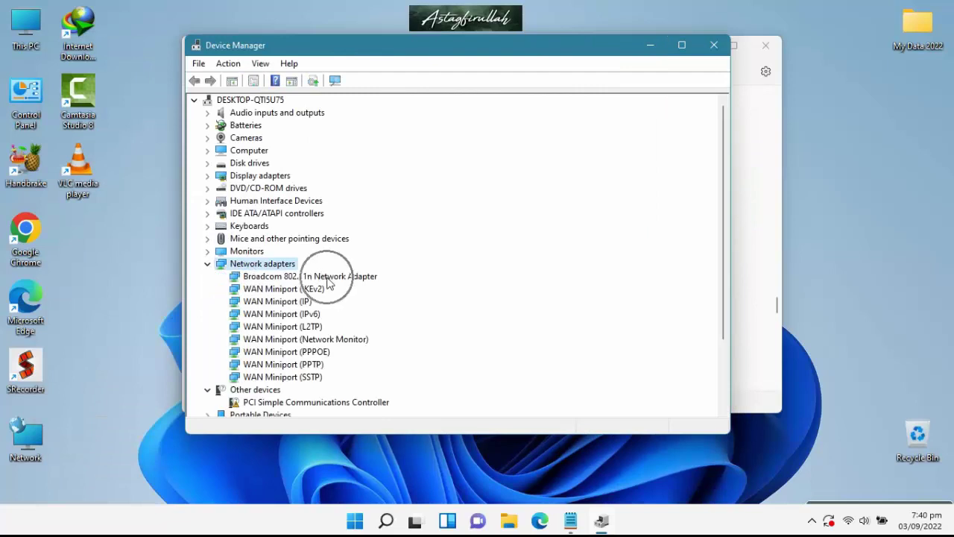
Open the properties of the Broadcom 802.11n Network Adapter and show its driver options.
left_click(328, 277)
right_click(330, 278)
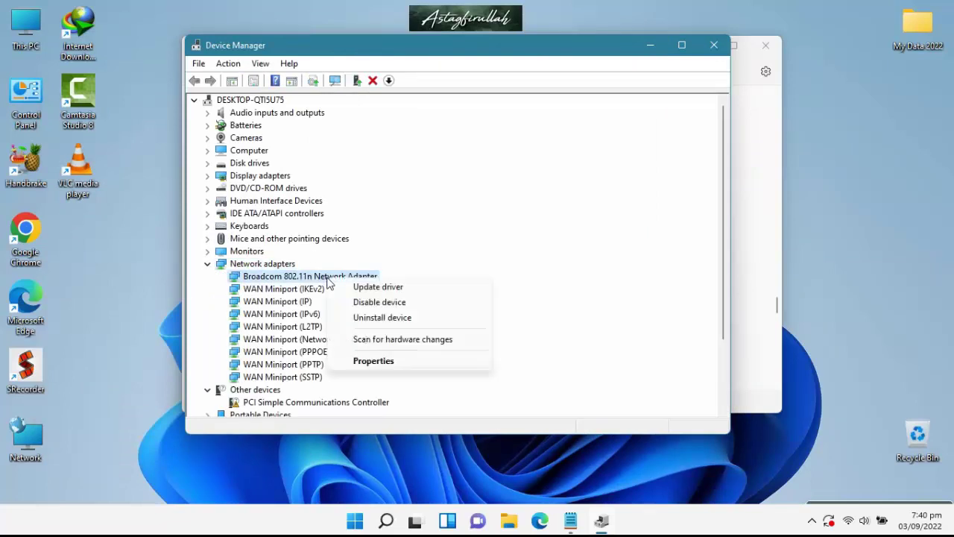
left_click(391, 363)
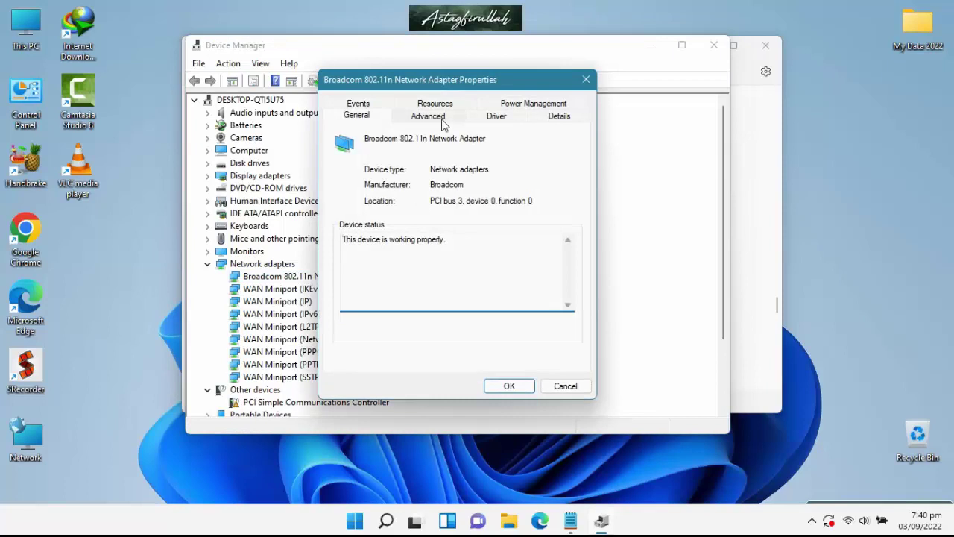
left_click(500, 120)
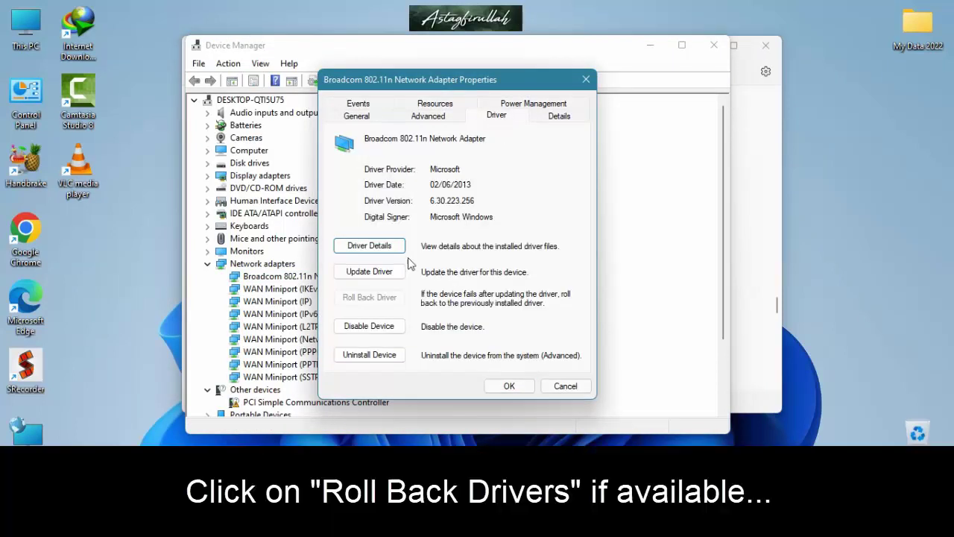
Try to roll back the Broadcom 802.11n Network Adapter driver, then close its properties and minimize Device Manager.
left_click(381, 302)
left_click(381, 302)
left_click(380, 302)
left_click(510, 385)
left_click(650, 46)
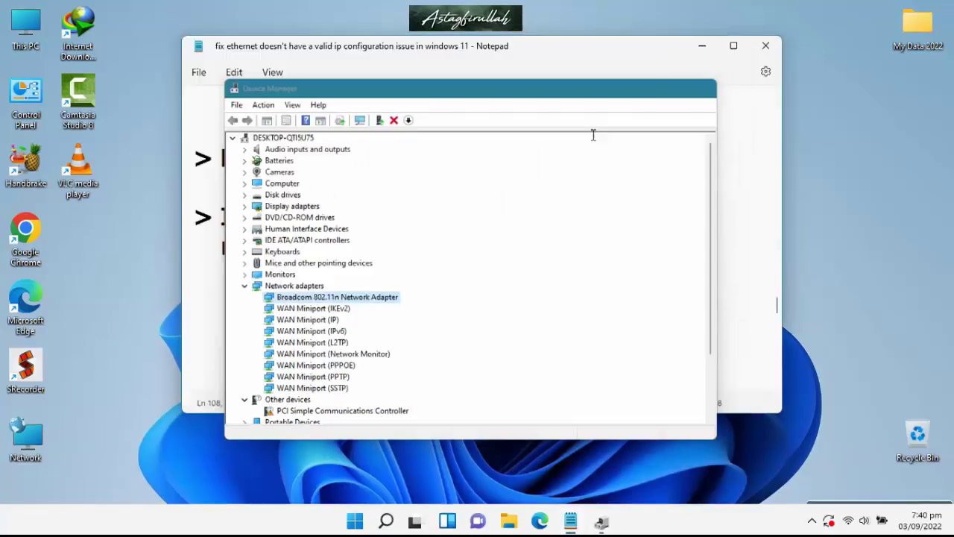
Read on in the notes to the seventh method, Fix 7: Update the Network Drivers.
left_click_drag(225, 223, 759, 228)
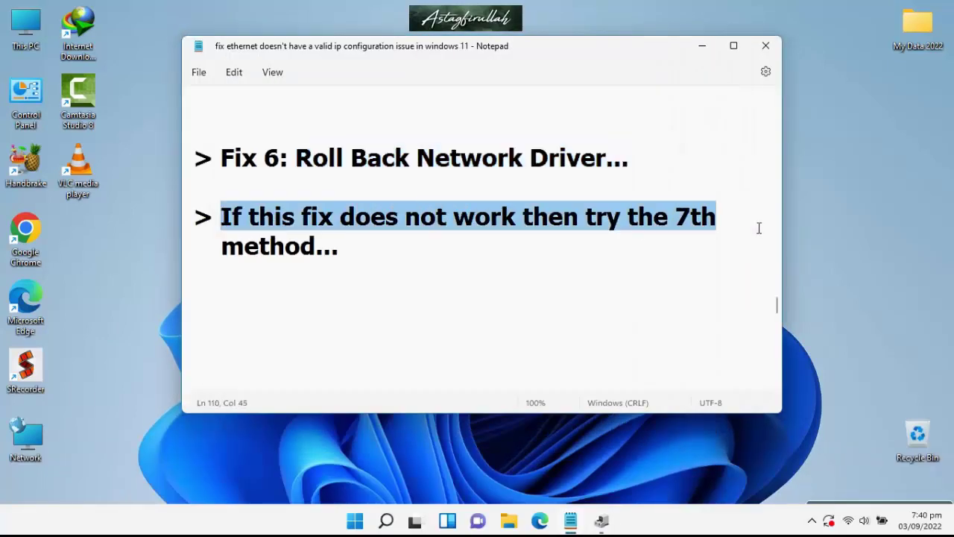
left_click_drag(226, 252, 392, 252)
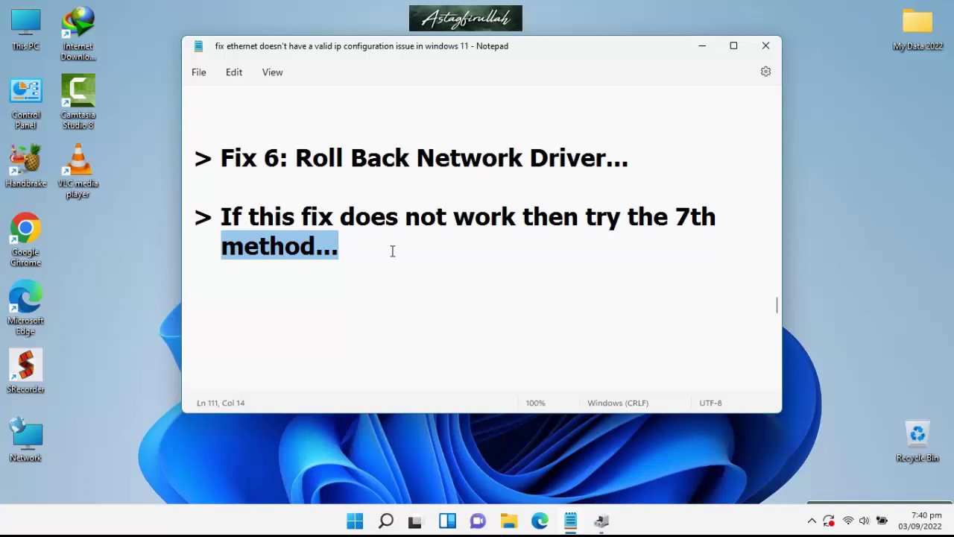
scroll(392, 251, "down", 5)
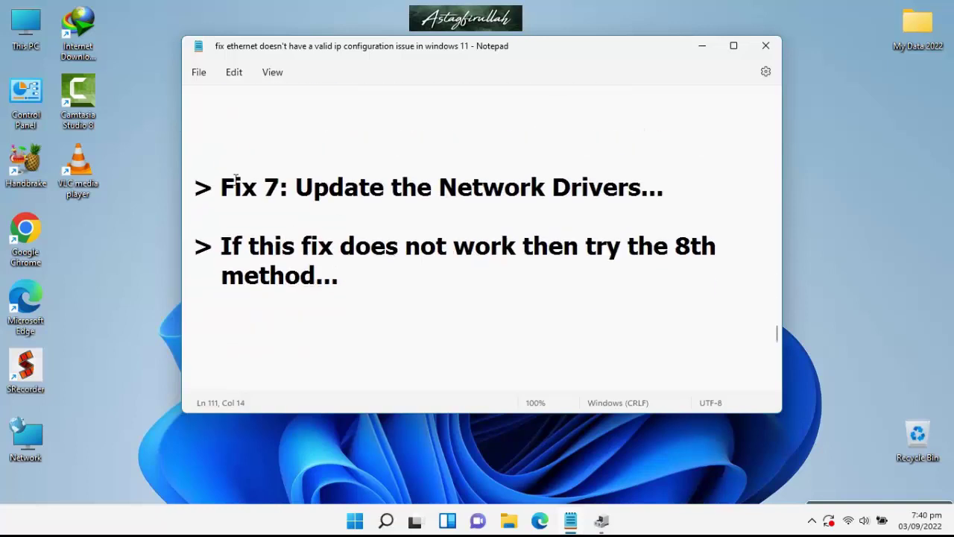
left_click_drag(222, 187, 677, 214)
Update the Broadcom 802.11n Network Adapter driver by searching automatically for drivers, then close the wizard and minimize Device Manager.
left_click(601, 522)
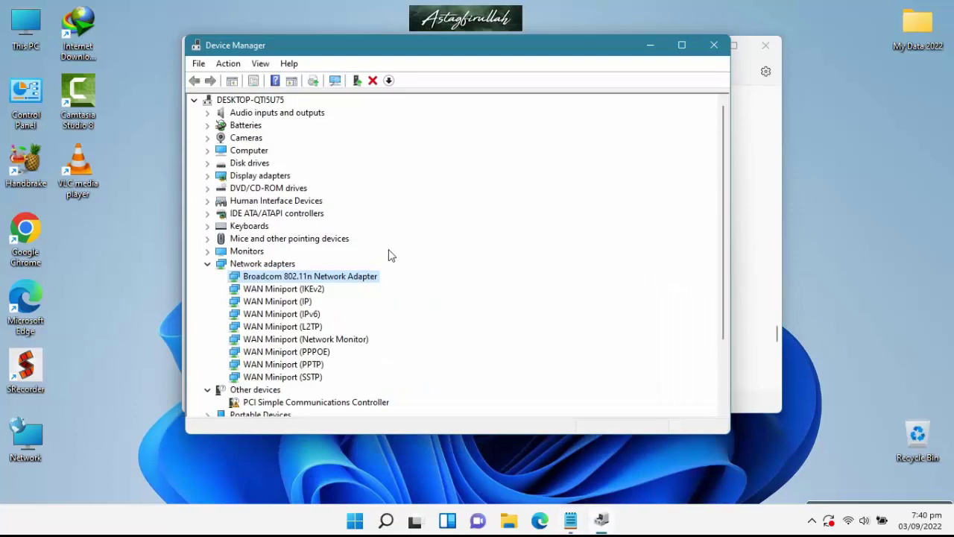
right_click(347, 278)
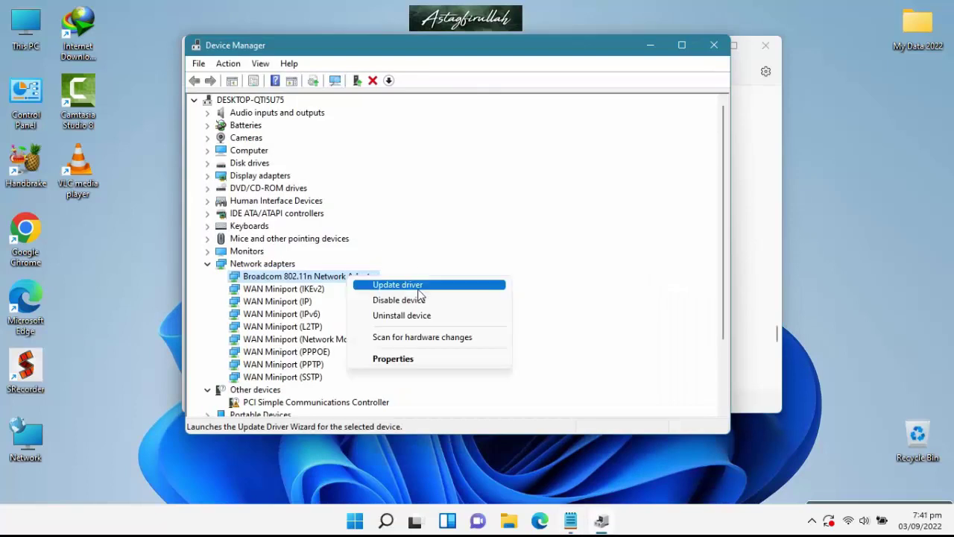
left_click(427, 289)
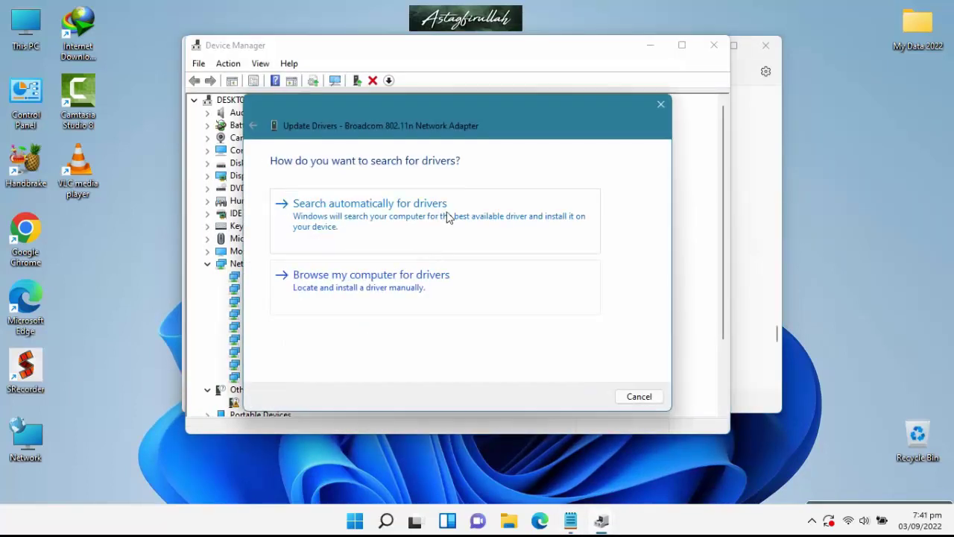
left_click(447, 217)
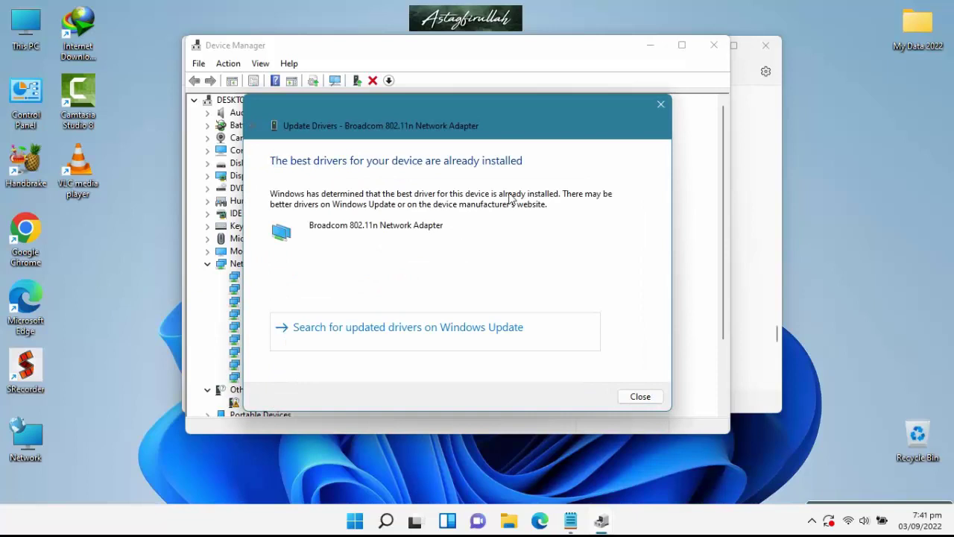
left_click(660, 104)
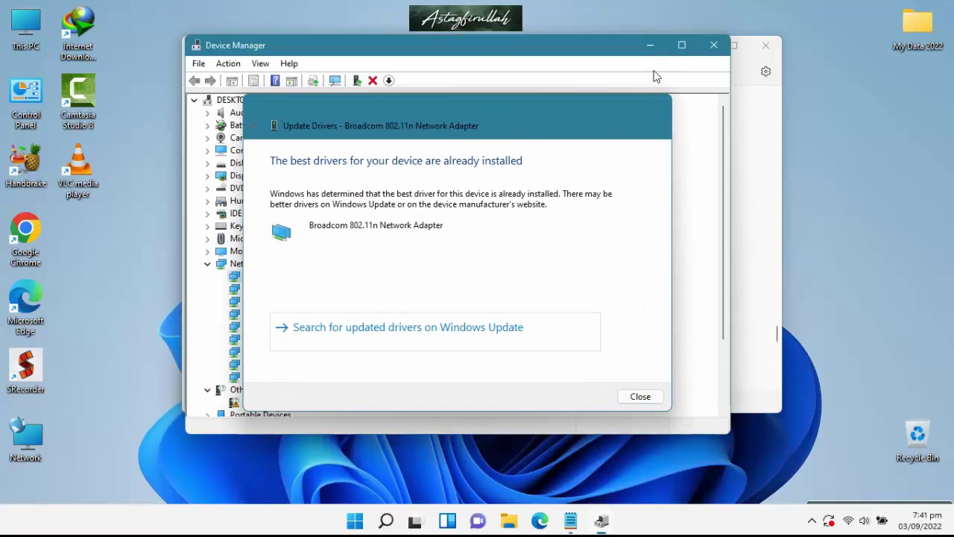
left_click(649, 43)
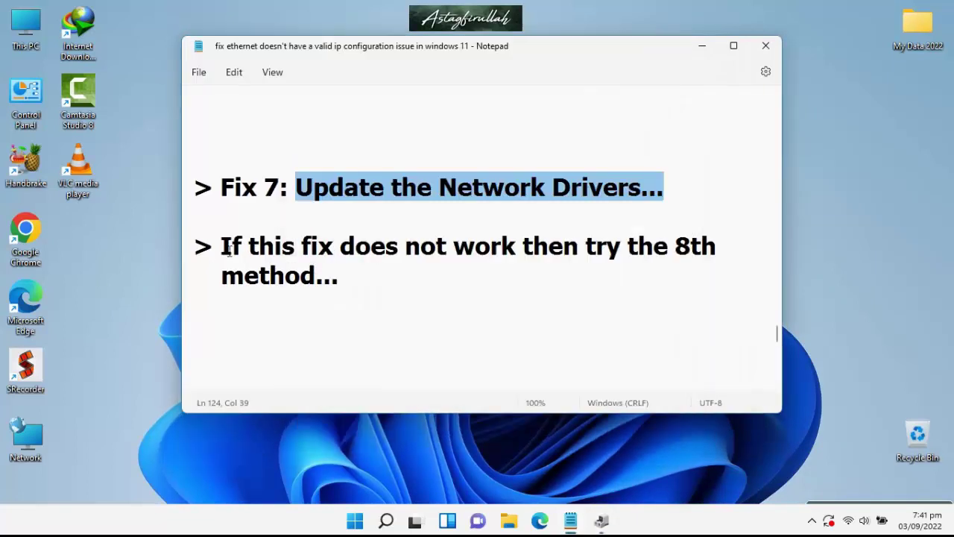
Read on in the notes to the eighth method, Fix 8: Uninstall Network Drivers and then Restart your PC/Laptop.
left_click_drag(226, 252, 708, 255)
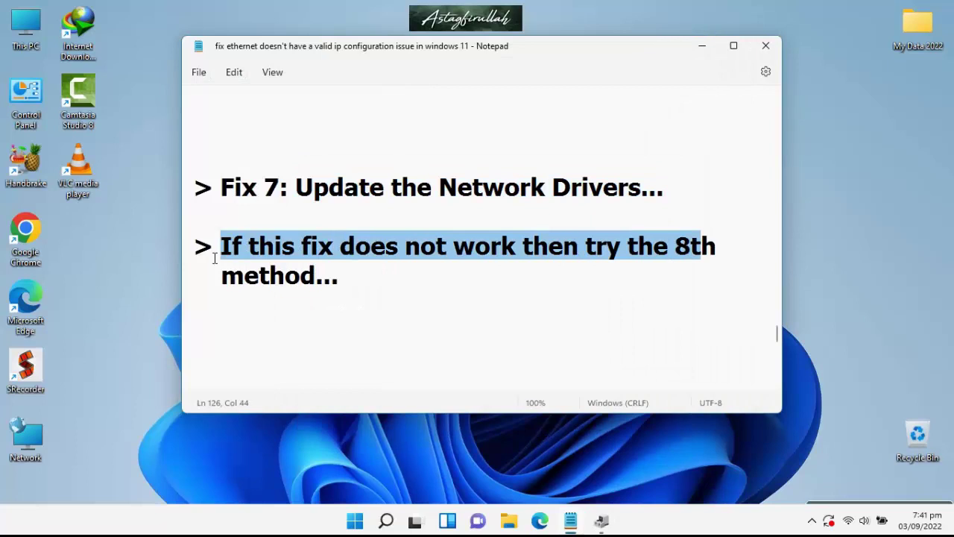
left_click_drag(222, 276, 368, 277)
scroll(368, 277, "down", 2)
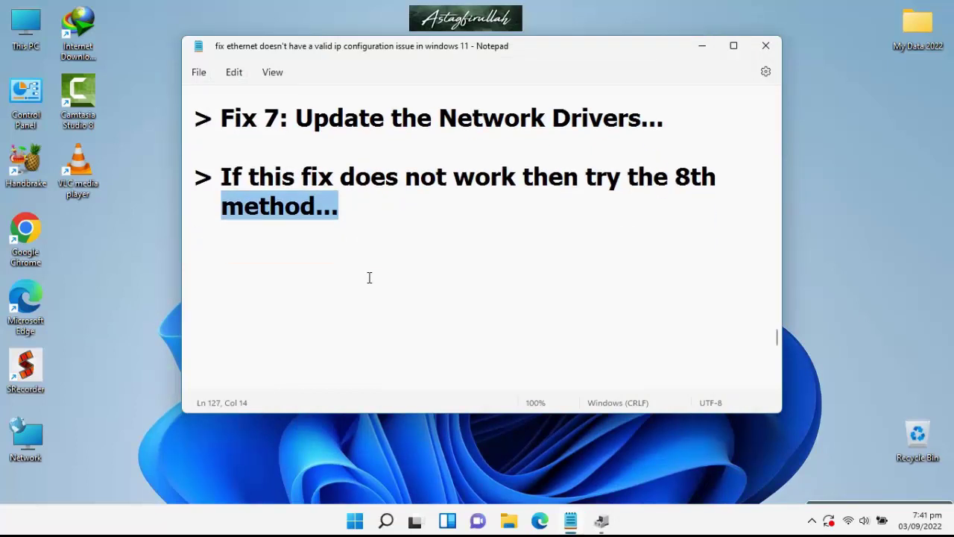
left_click_drag(218, 163, 672, 161)
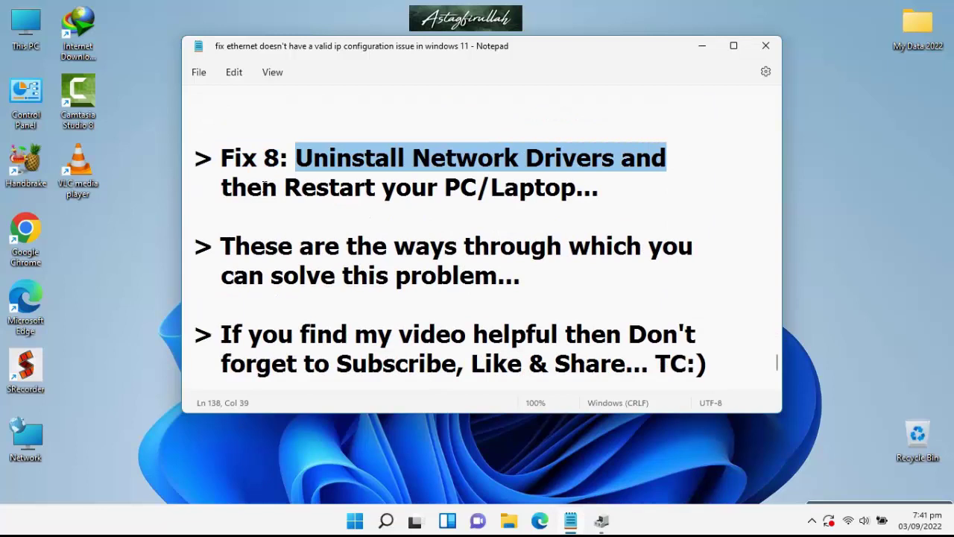
left_click_drag(224, 190, 631, 206)
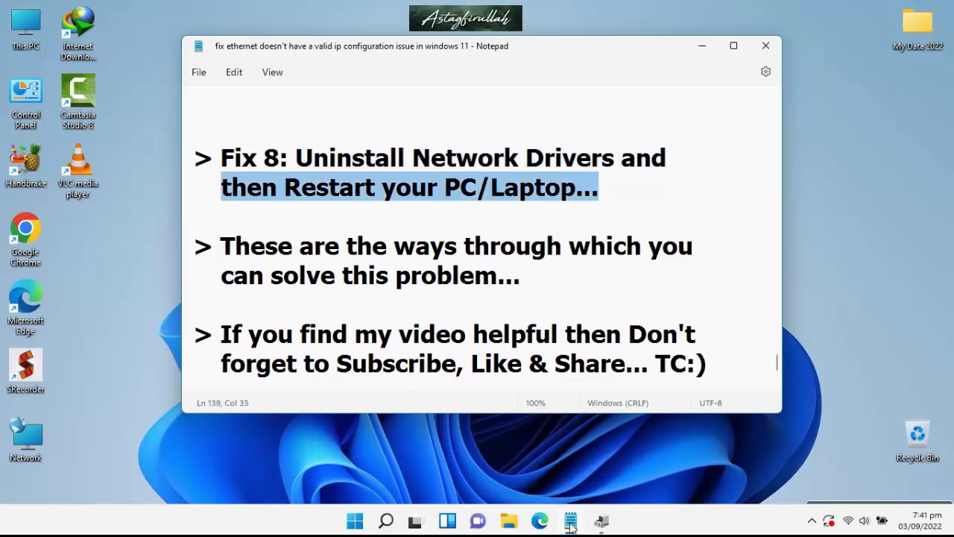
Show the Uninstall device option for the Broadcom 802.11n Network Adapter without running it, then close Device Manager.
left_click(601, 522)
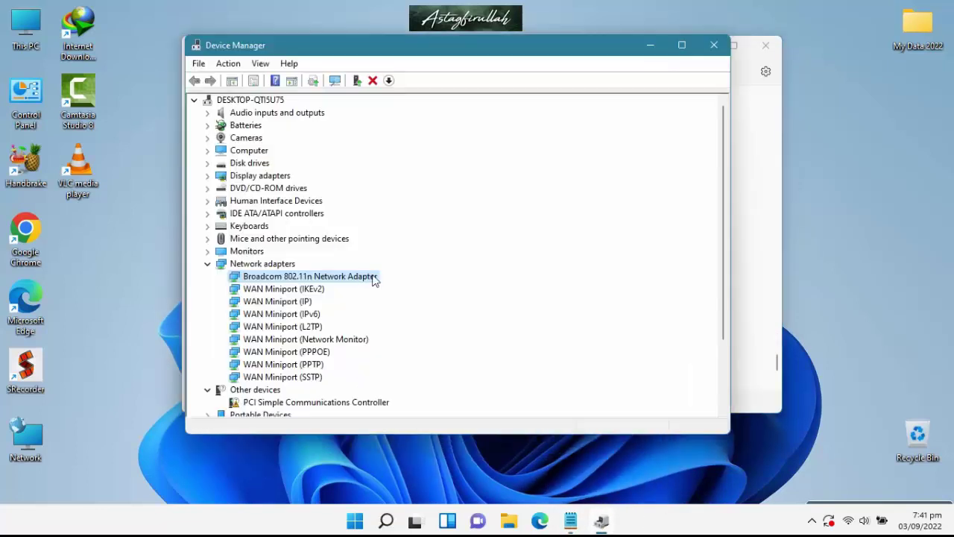
right_click(360, 277)
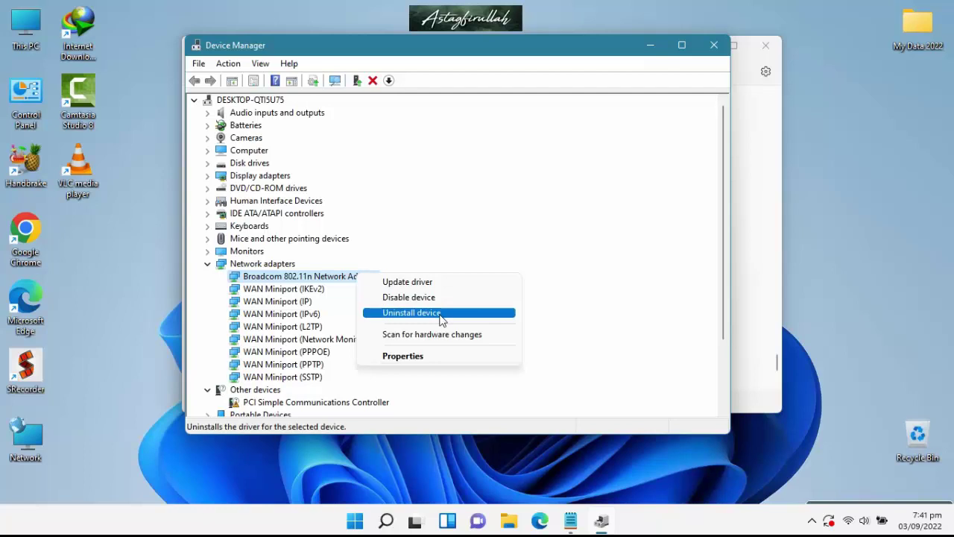
left_click(740, 54)
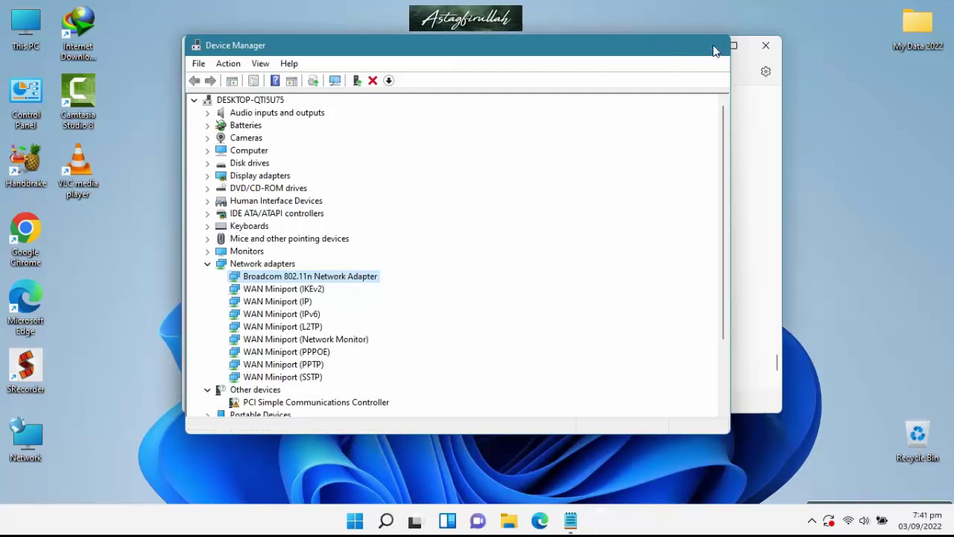
Show the Restart option among the Windows power choices, then return to the notes without restarting.
left_click(371, 521)
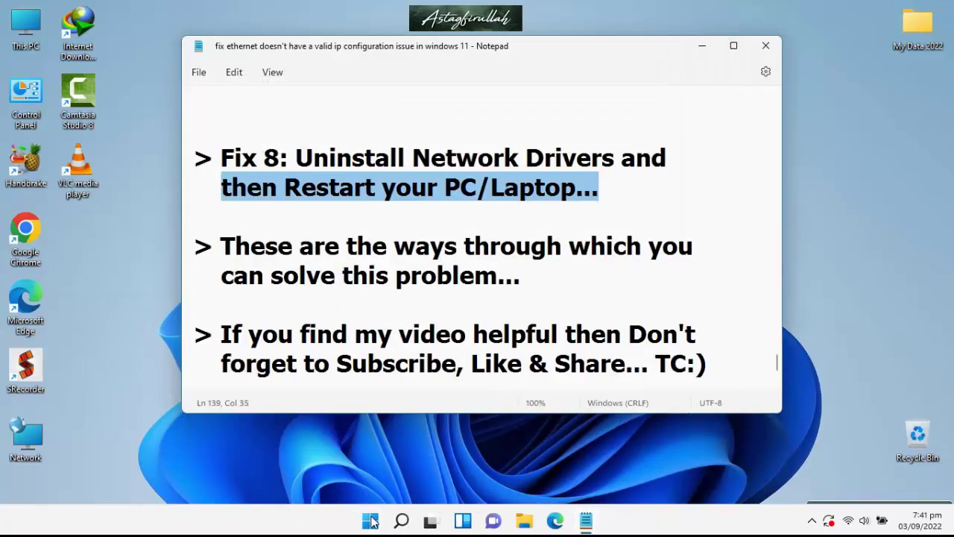
left_click(653, 475)
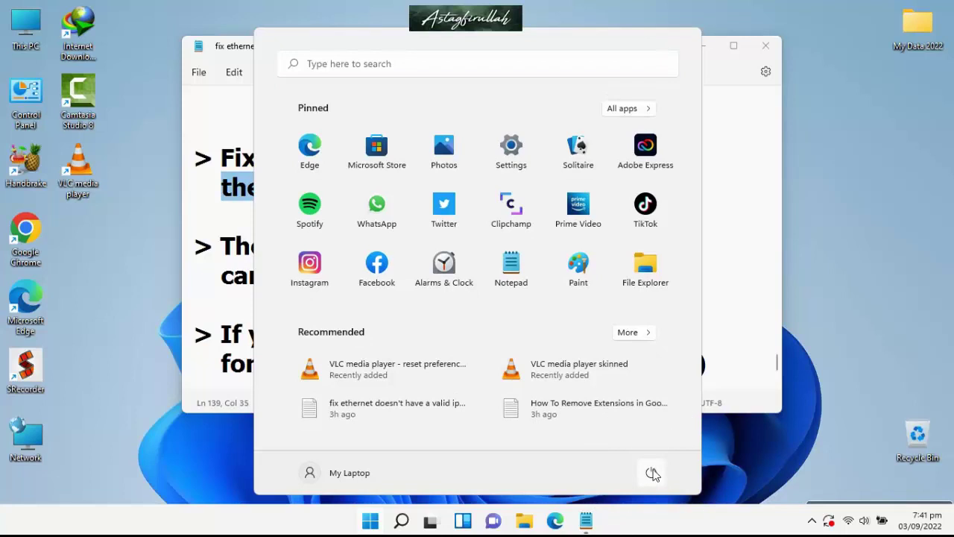
left_click(653, 474)
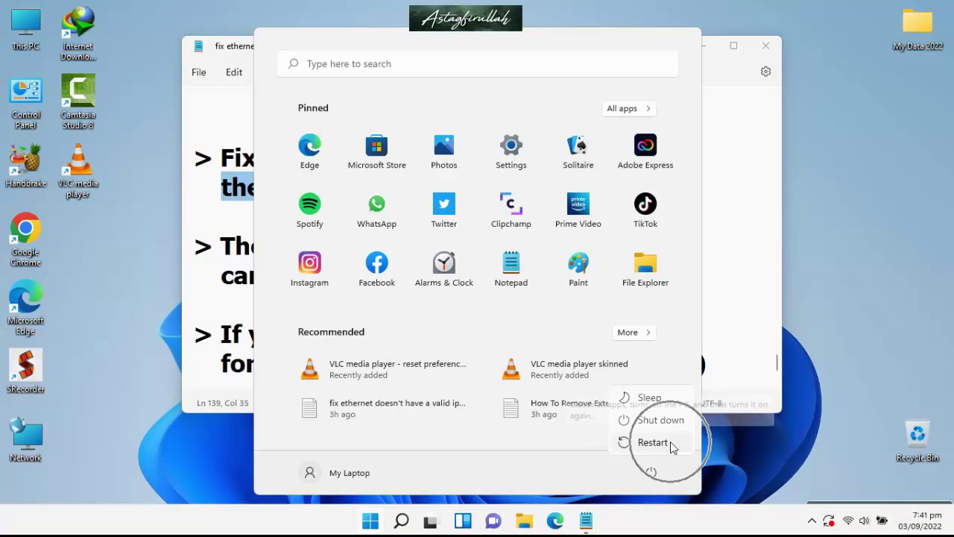
left_click(846, 284)
left_click(757, 263)
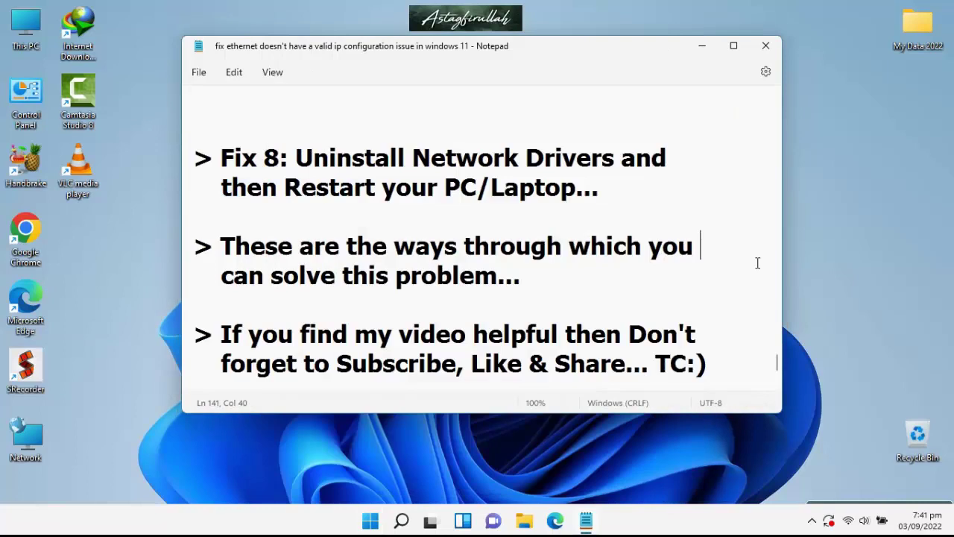
Read the closing remarks at the end of the notes.
left_click_drag(220, 248, 698, 257)
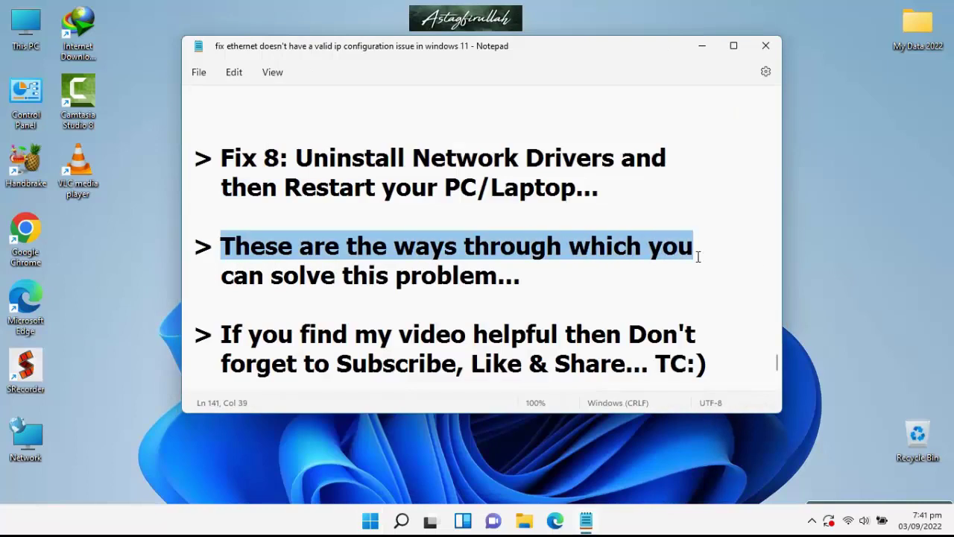
left_click_drag(224, 277, 567, 276)
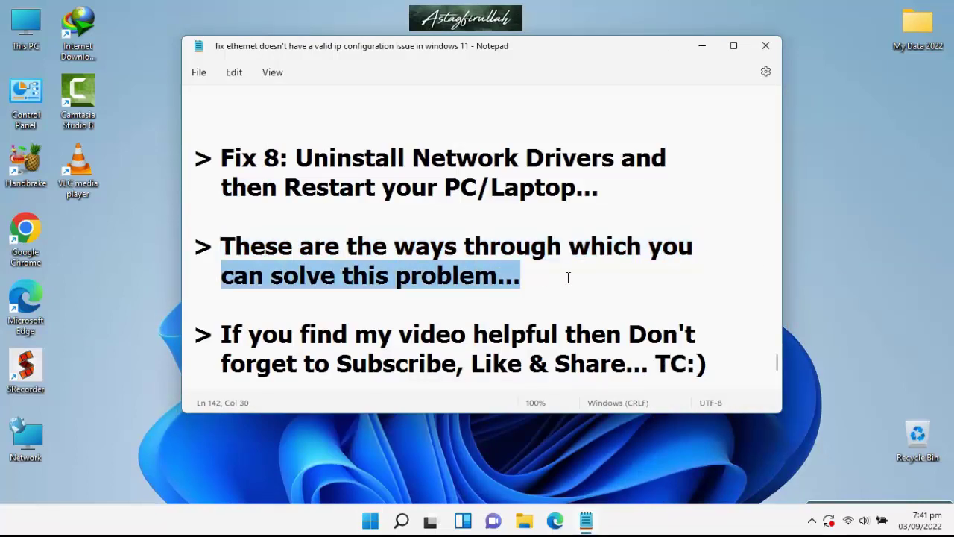
scroll(319, 255, "down", 1)
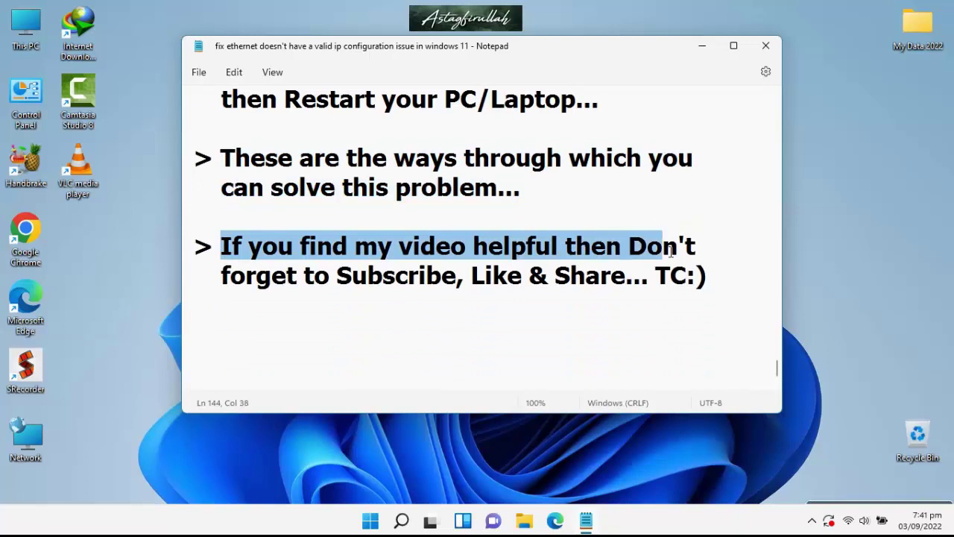